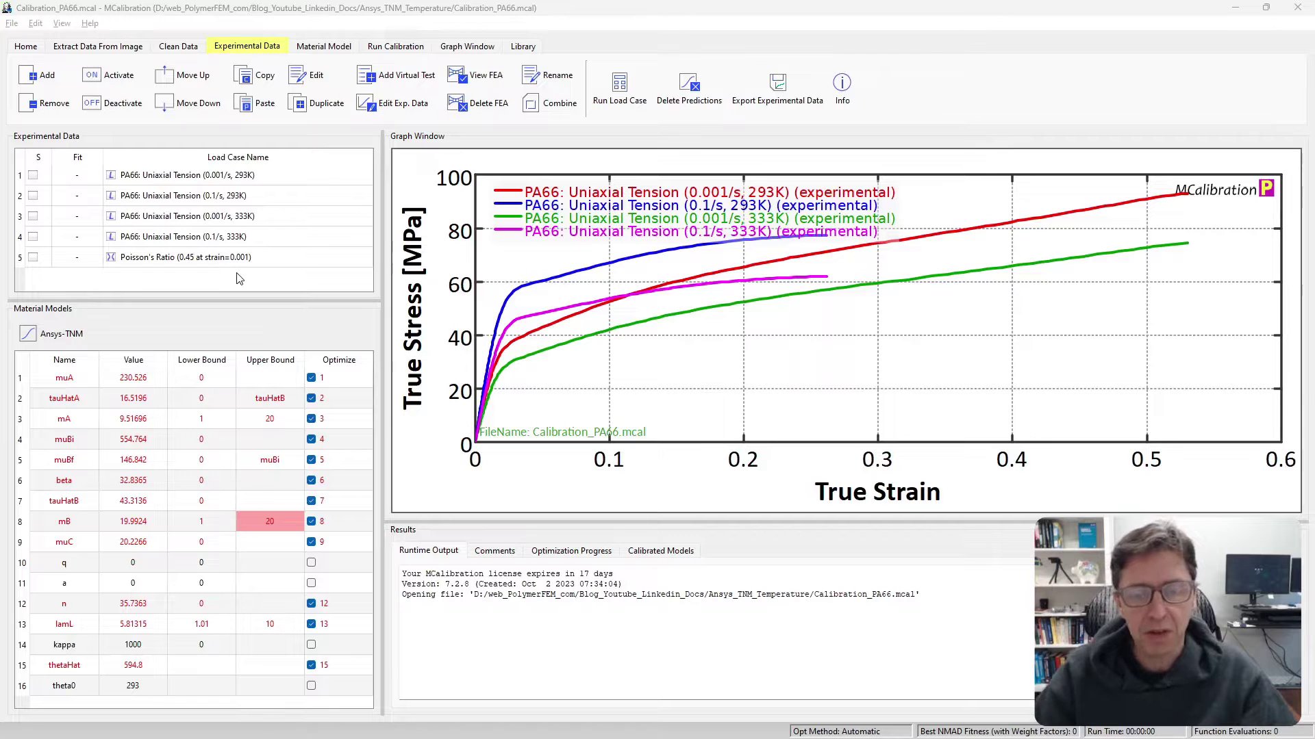
# Step: Check the base unit settings in the program preferences without changing anything
pyautogui.click(27, 47)
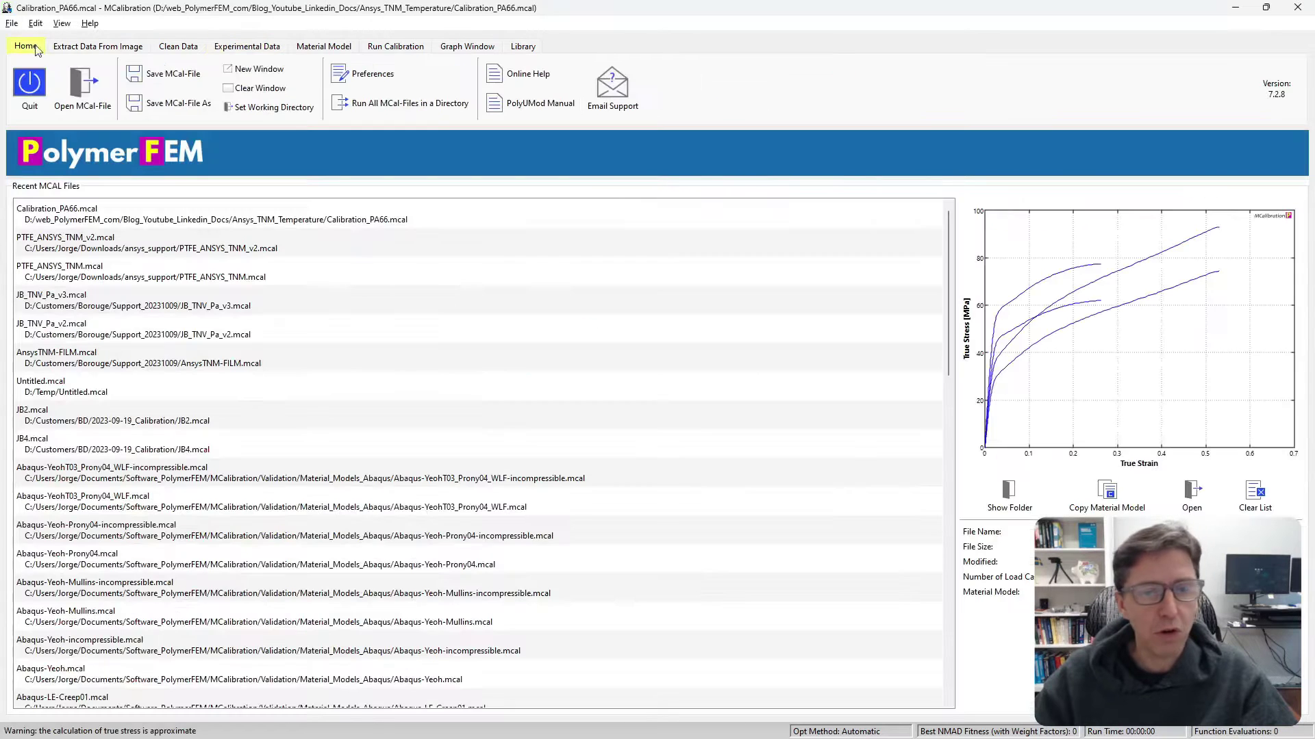
pyautogui.click(375, 76)
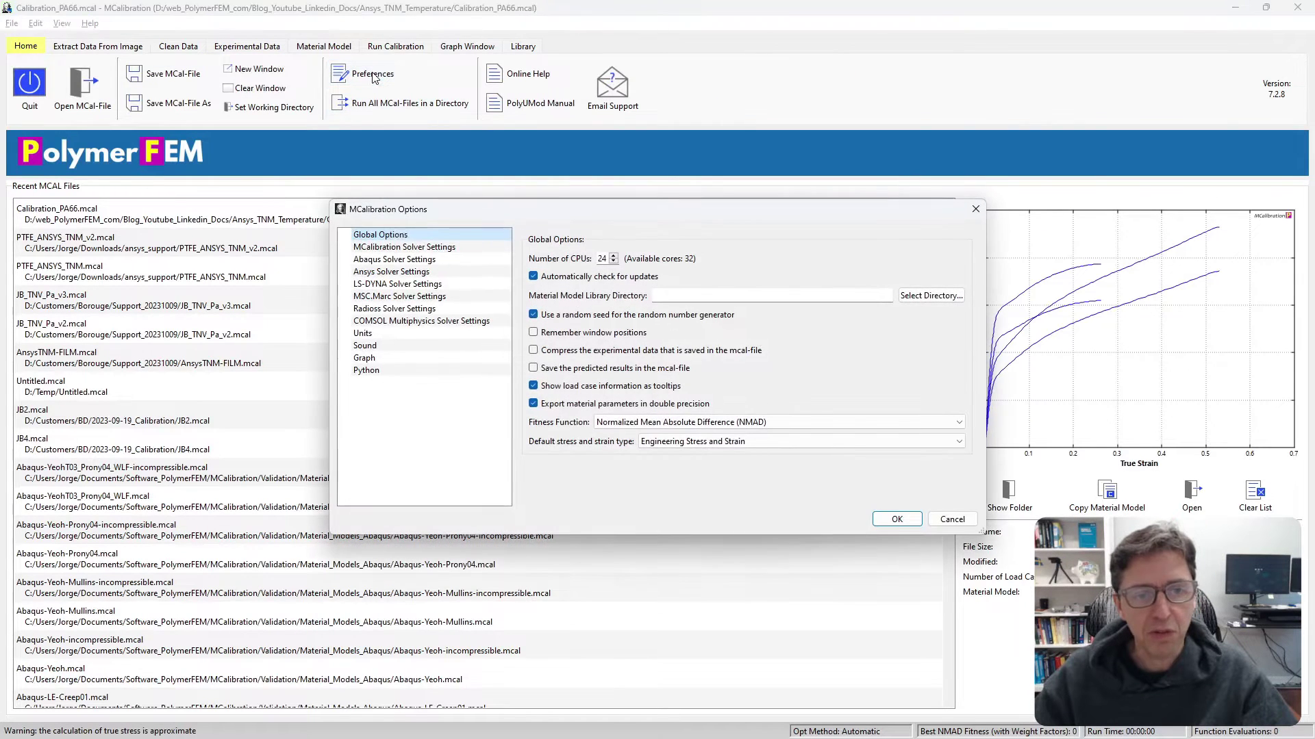
pyautogui.click(362, 334)
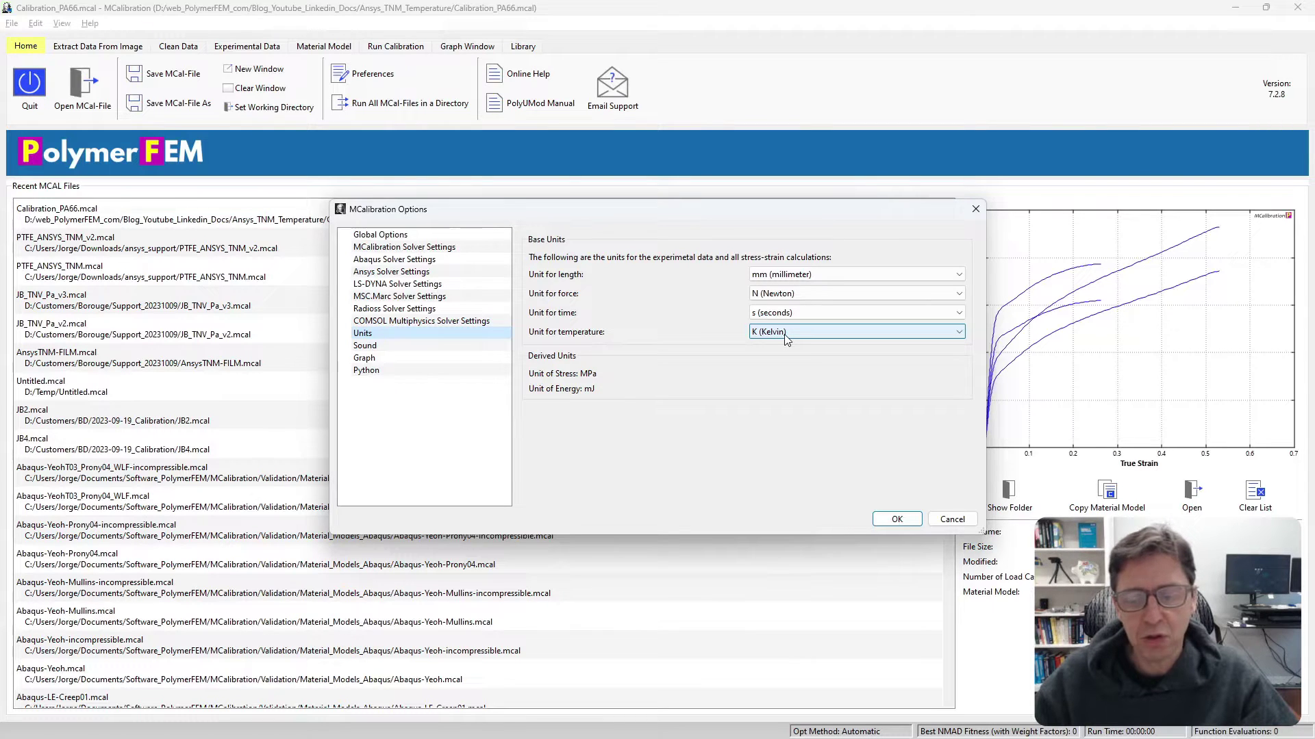
pyautogui.click(952, 520)
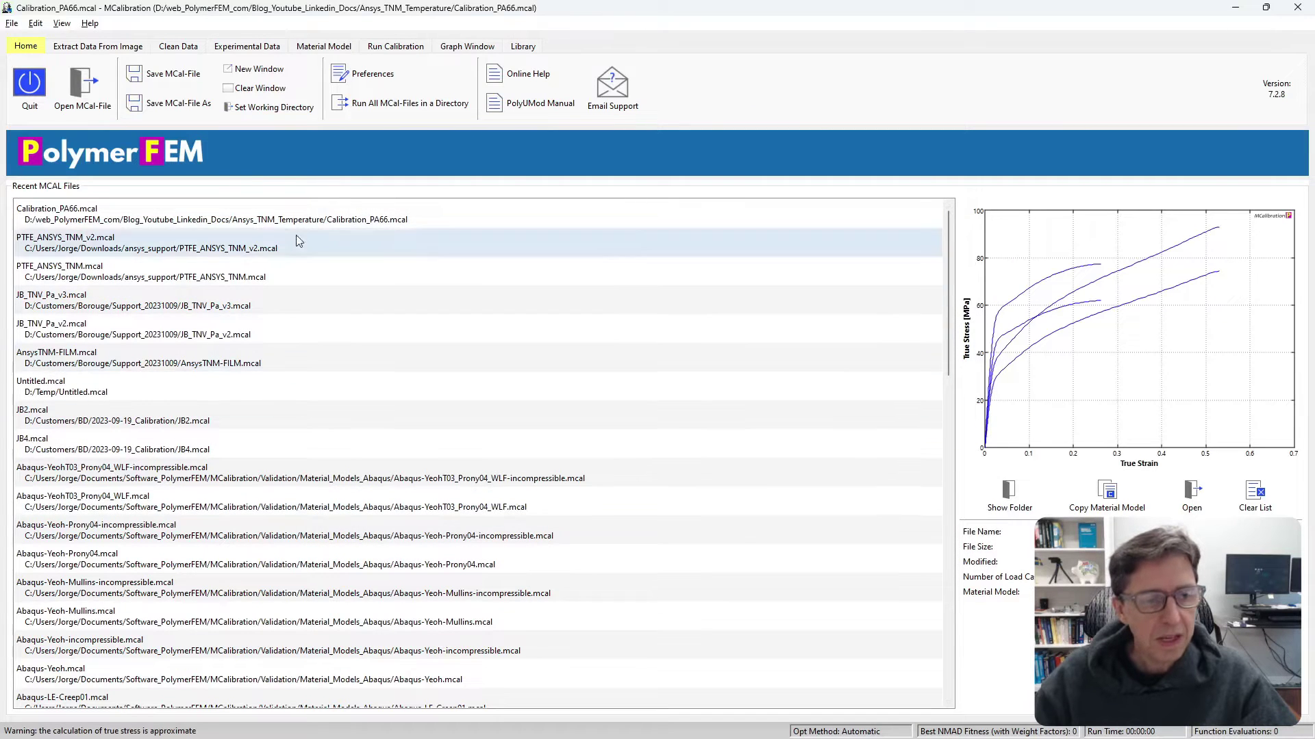
# Step: Check the temperature setup of the 0.001/s and 0.1/s load cases at 293 K and 333 K
pyautogui.click(311, 46)
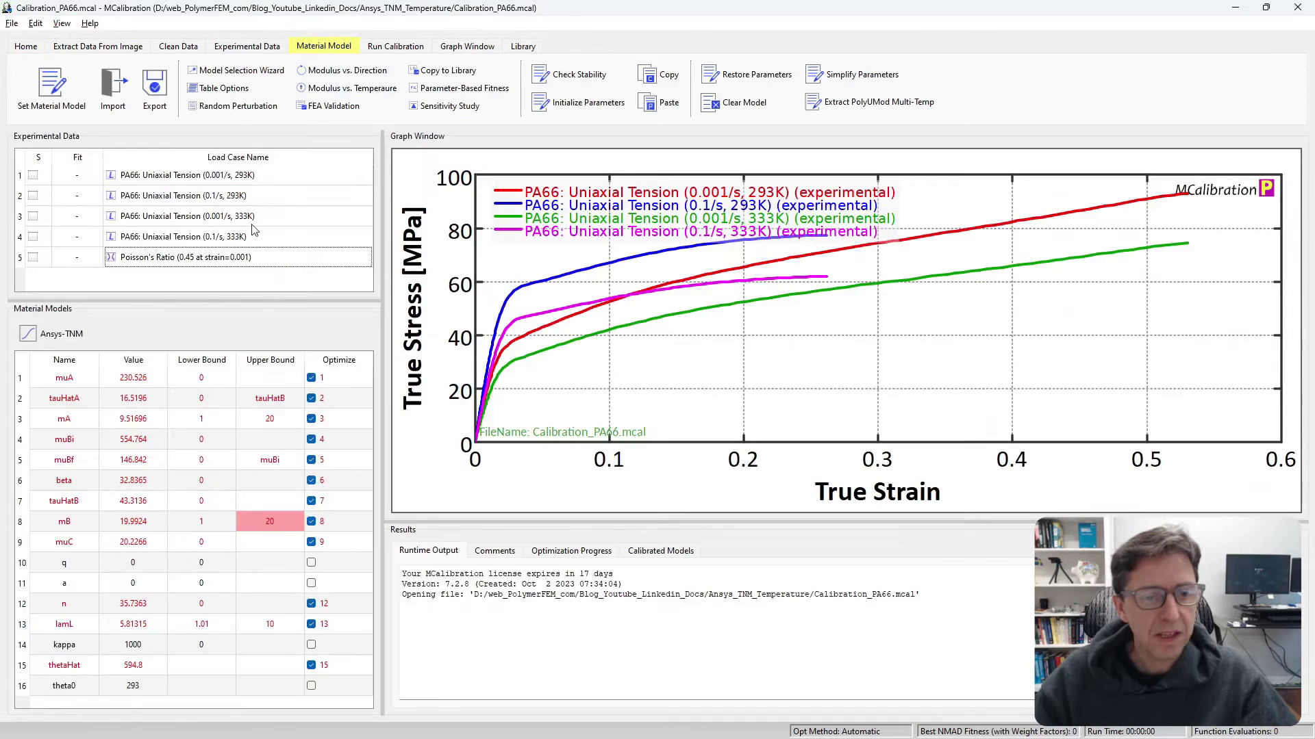
pyautogui.click(231, 176)
pyautogui.doubleClick(231, 177)
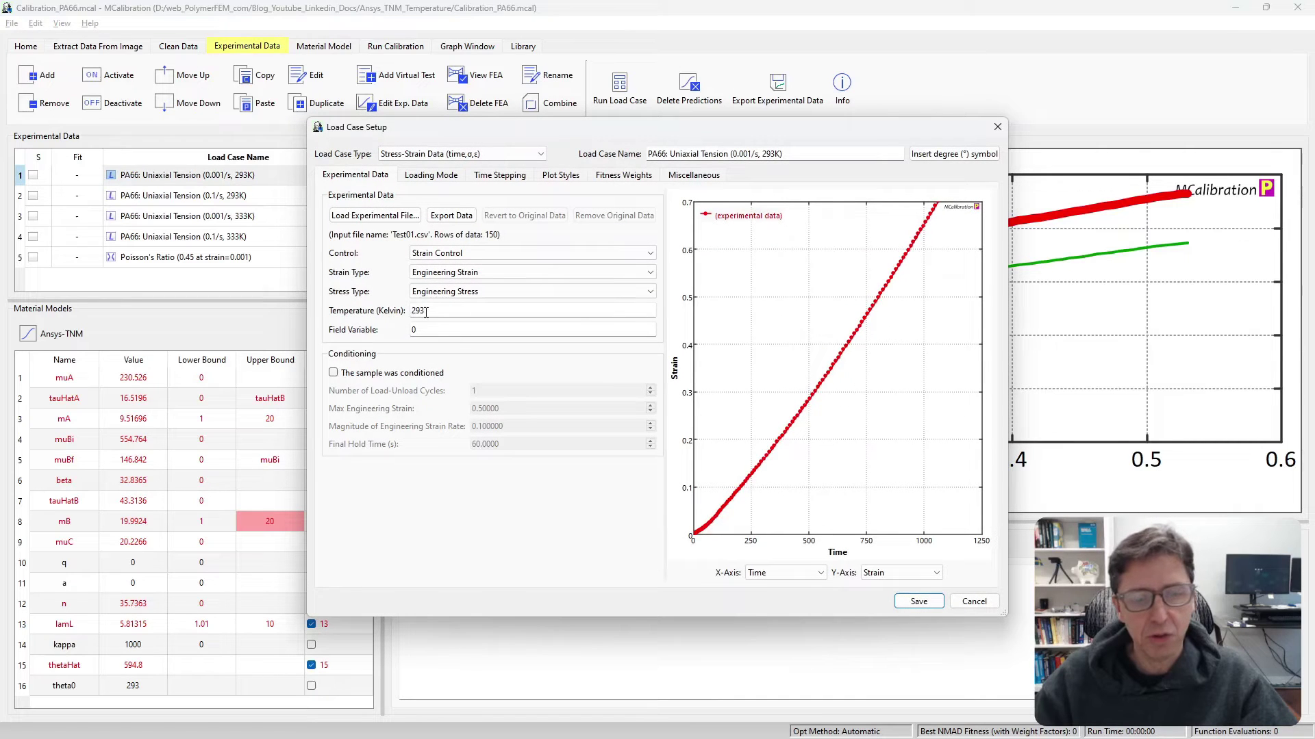
pyautogui.press('Escape')
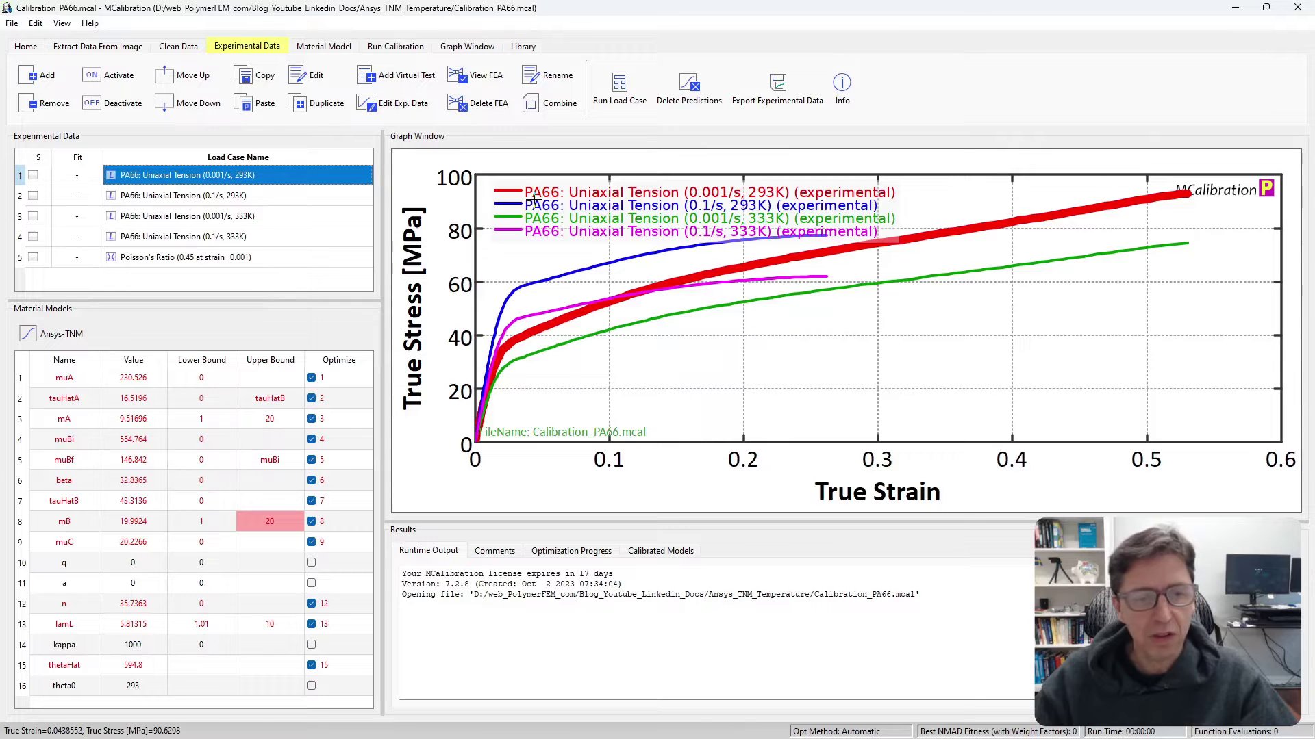
pyautogui.keyDown('ctrl'); pyautogui.click(235, 197); pyautogui.keyUp('ctrl')
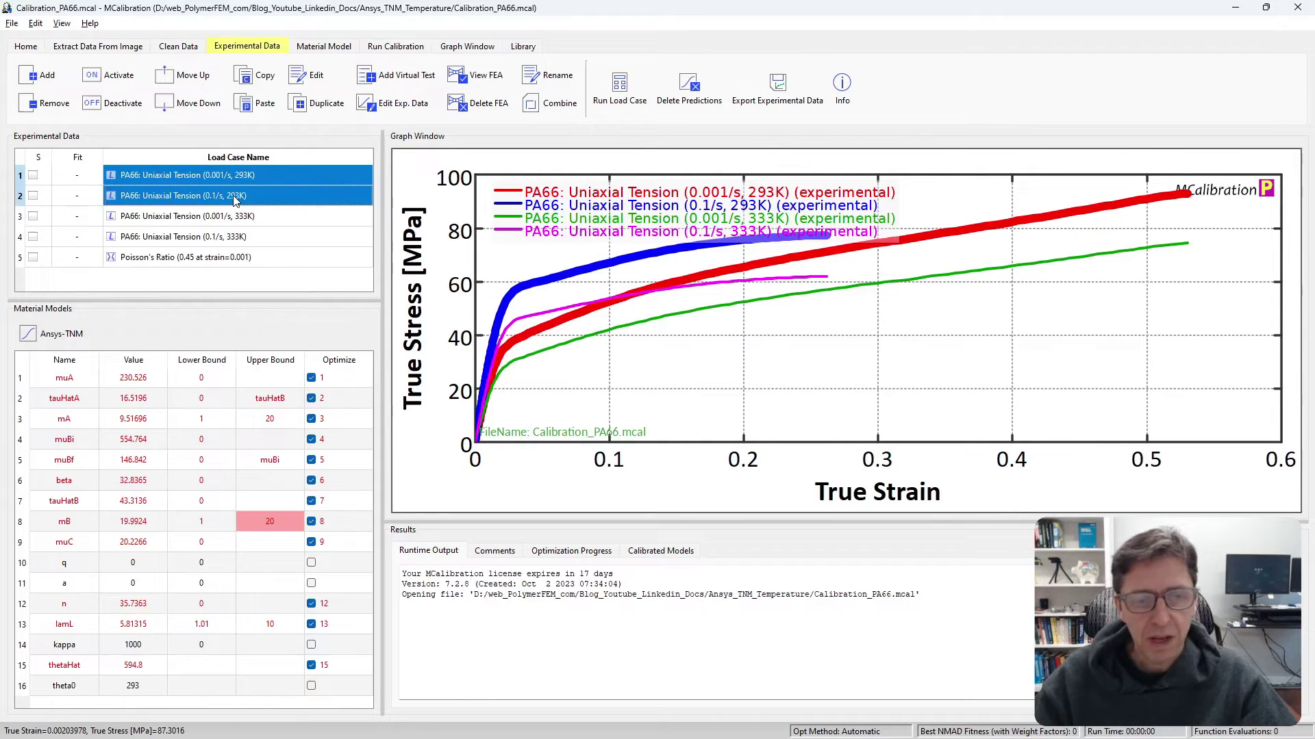
pyautogui.click(235, 217)
pyautogui.keyDown('ctrl'); pyautogui.click(239, 238); pyautogui.keyUp('ctrl')
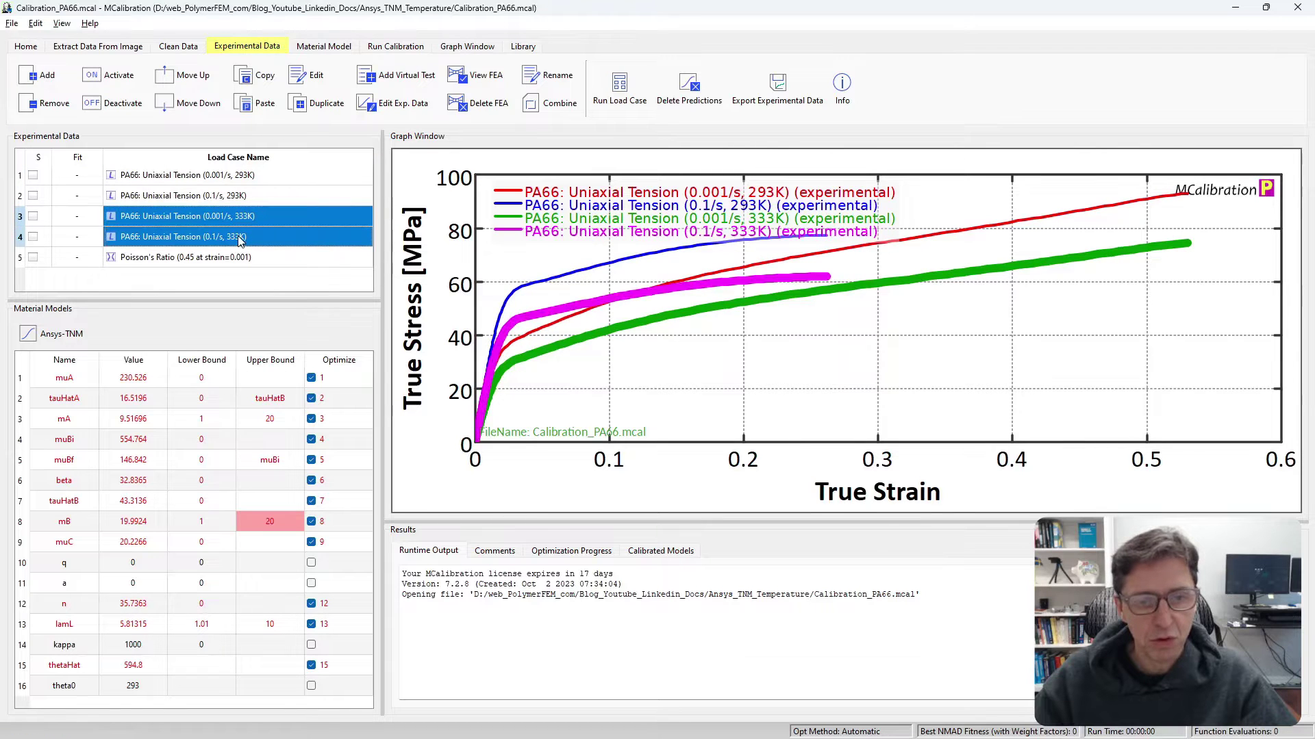
pyautogui.doubleClick(241, 198)
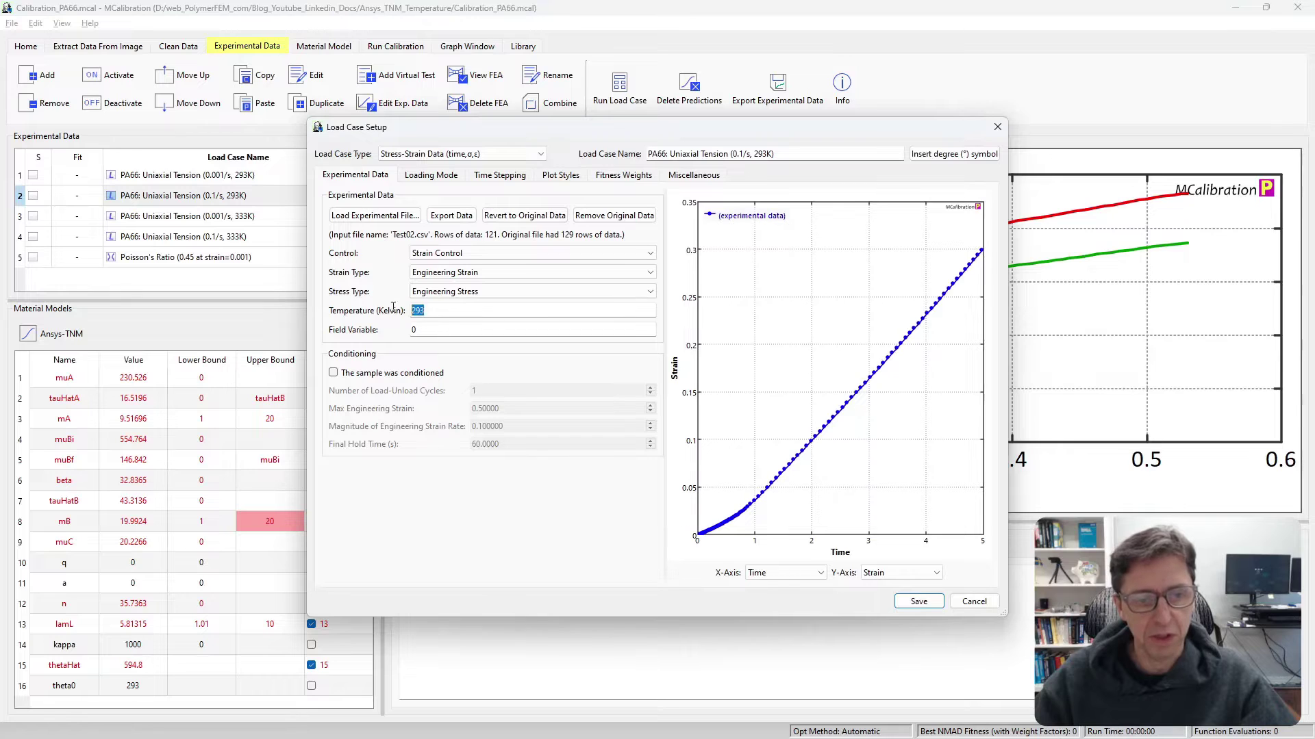
pyautogui.press('Escape')
pyautogui.doubleClick(250, 237)
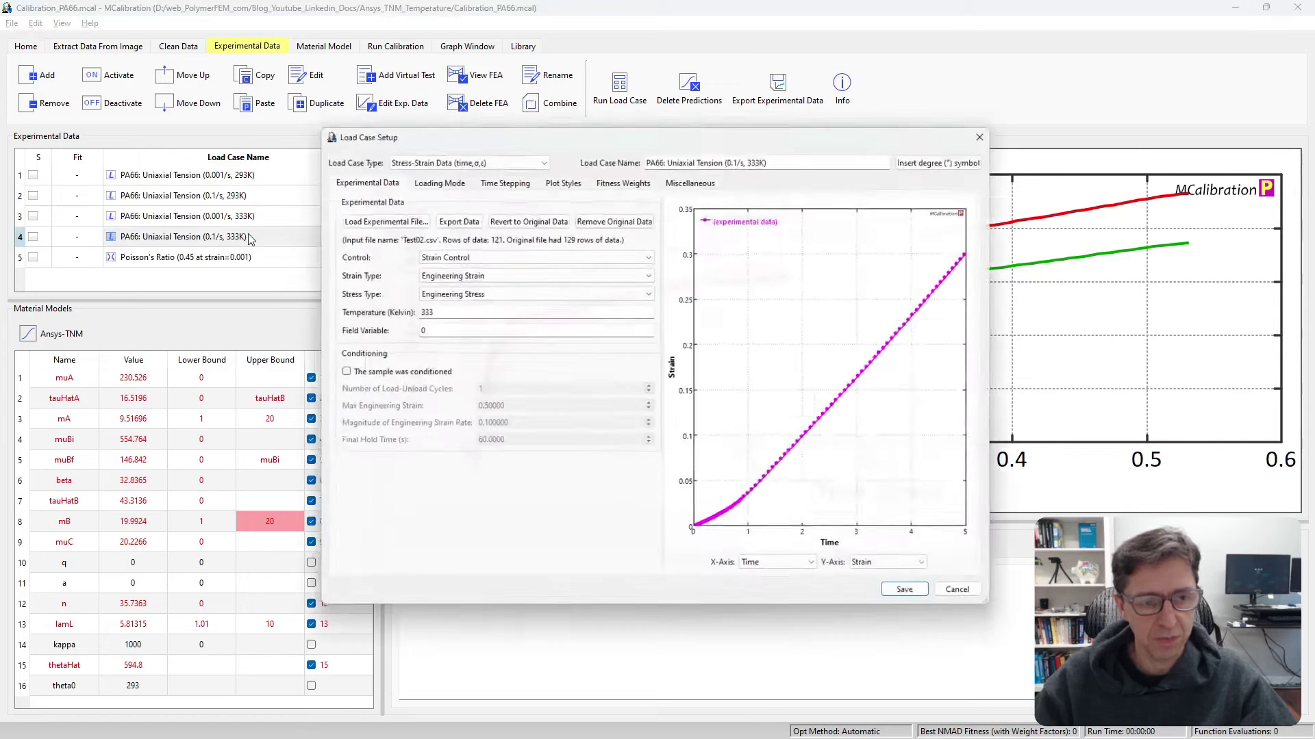
pyautogui.press('Escape')
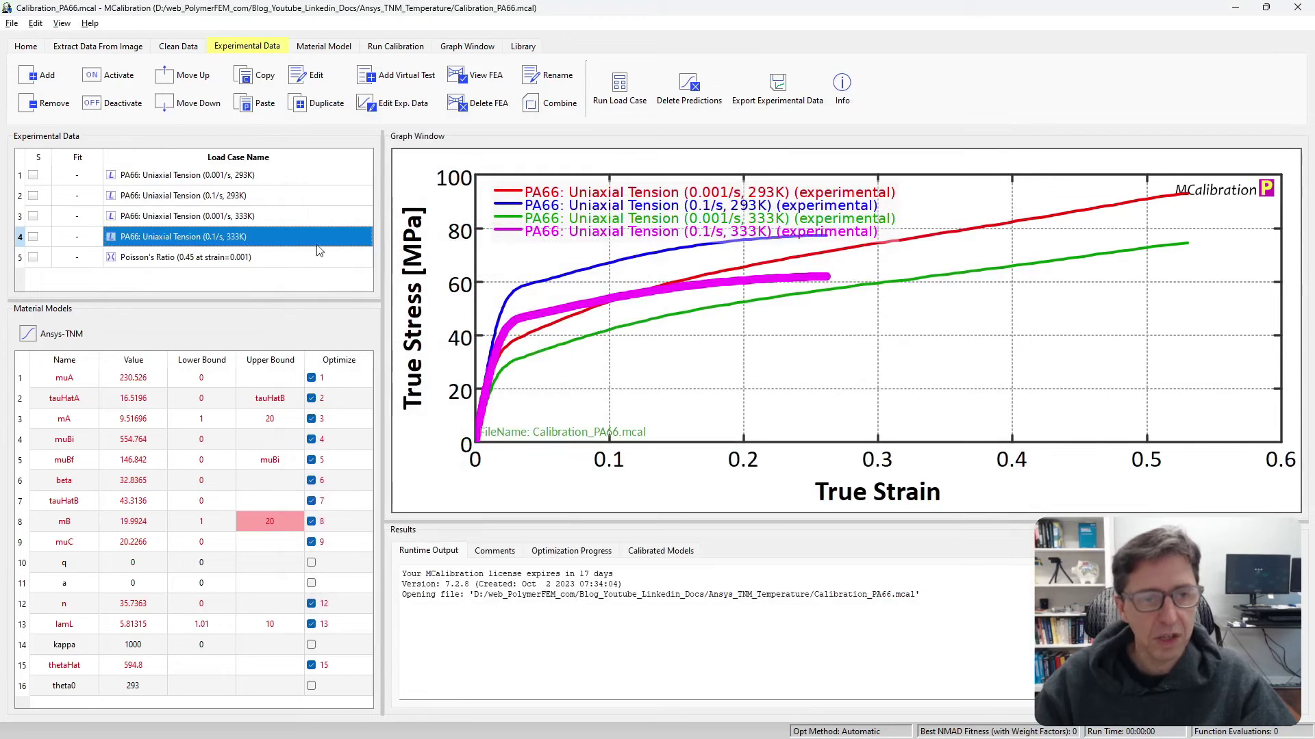
pyautogui.click(392, 47)
# Step: Run the Ansys-TNM model once, yielding predicted curves with NMAD error 7.91
pyautogui.click(35, 86)
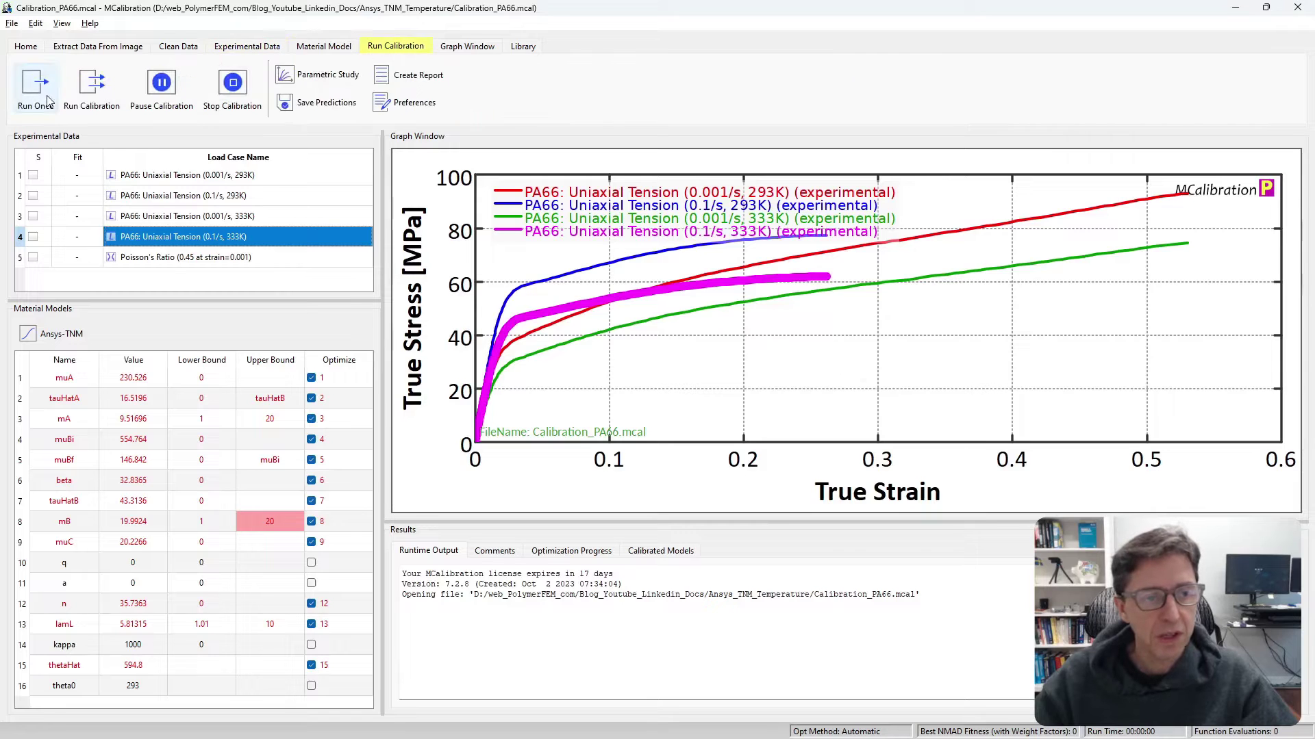
pyautogui.moveTo(246, 260)
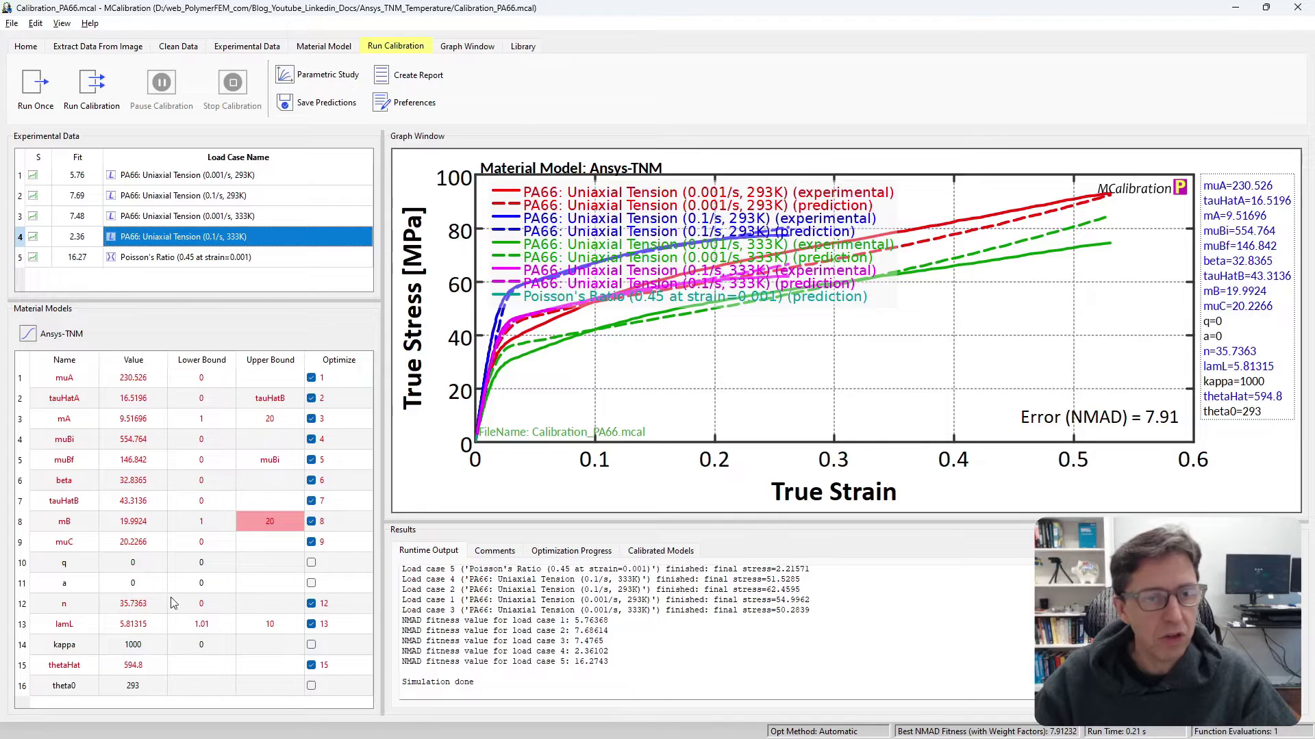
pyautogui.click(300, 47)
# Step: Save the Ansys-TNM parameters as an ANSYS XML file, overwriting the existing export
pyautogui.click(152, 95)
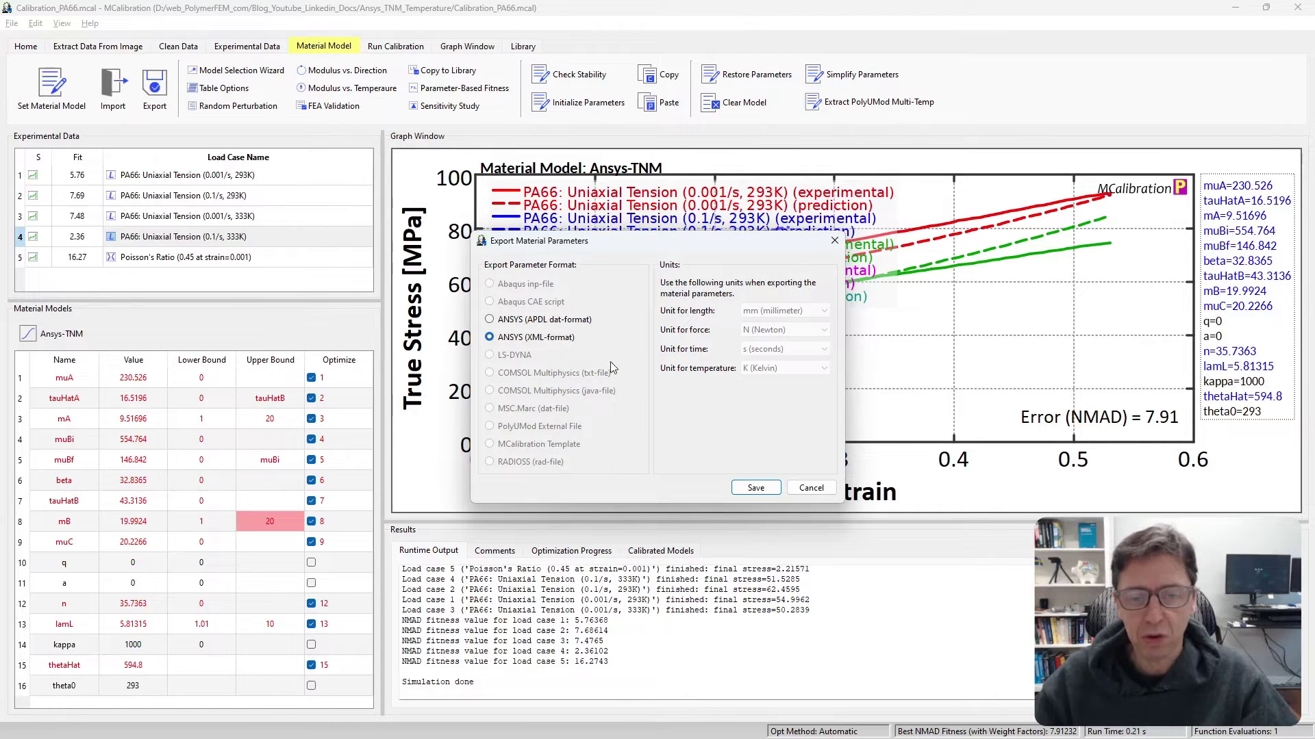
pyautogui.click(756, 488)
pyautogui.press('Return')
pyautogui.click(749, 418)
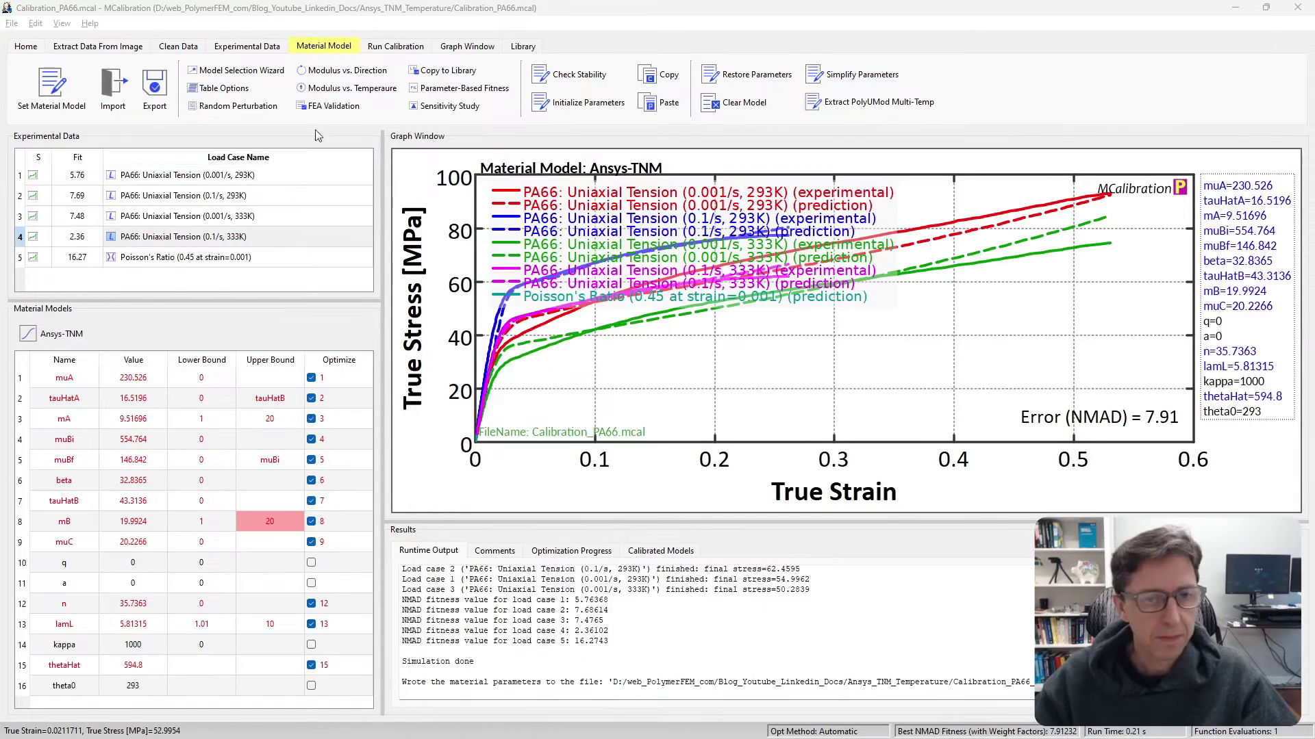
pyautogui.click(155, 86)
pyautogui.click(750, 489)
pyautogui.press('Return')
pyautogui.click(749, 419)
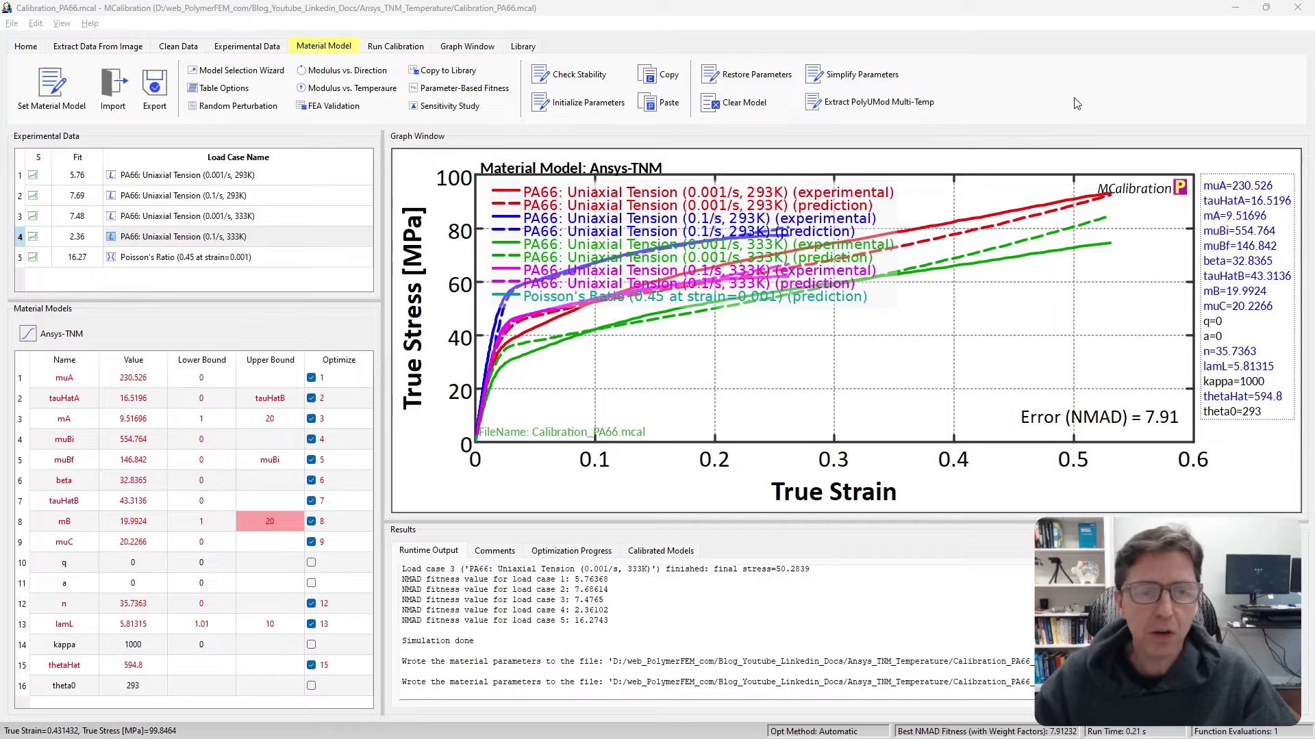
pyautogui.click(1234, 7)
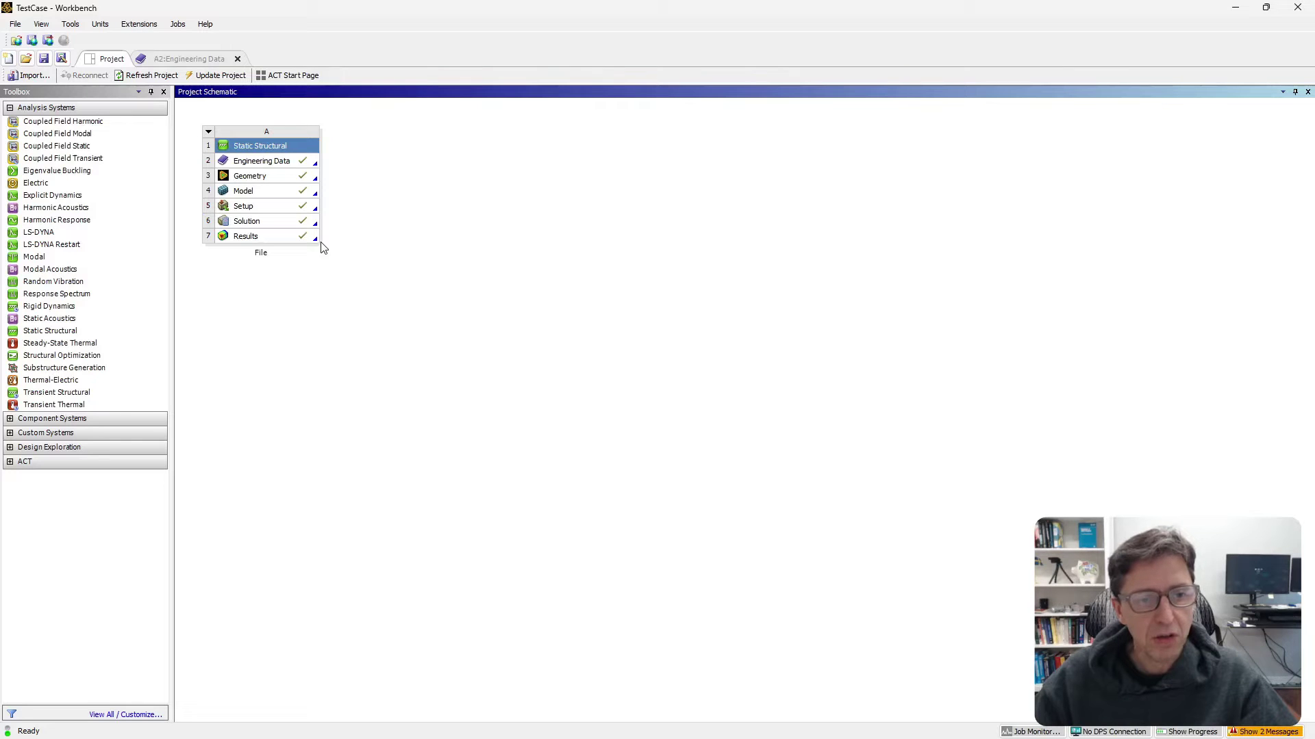
# Step: Open the project's Engineering Data and view the MCal_Mat and Structural Steel properties
pyautogui.doubleClick(263, 162)
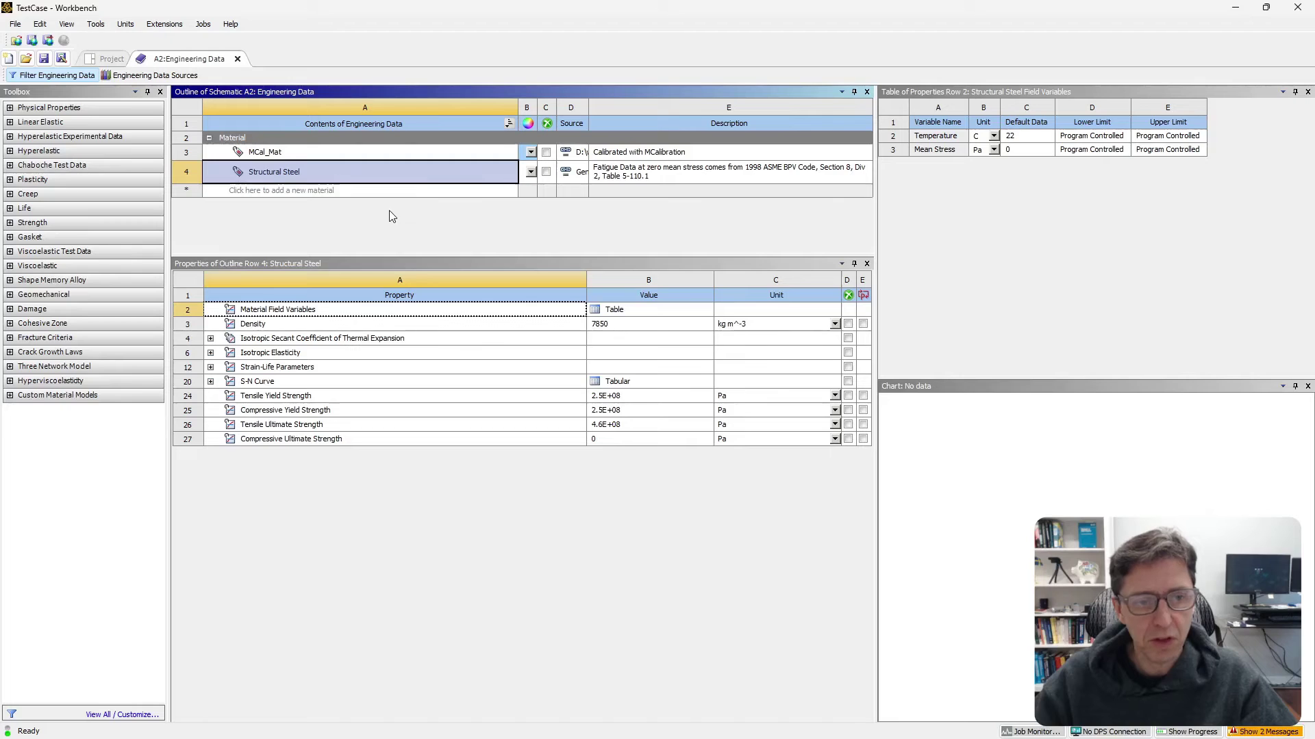
pyautogui.click(268, 157)
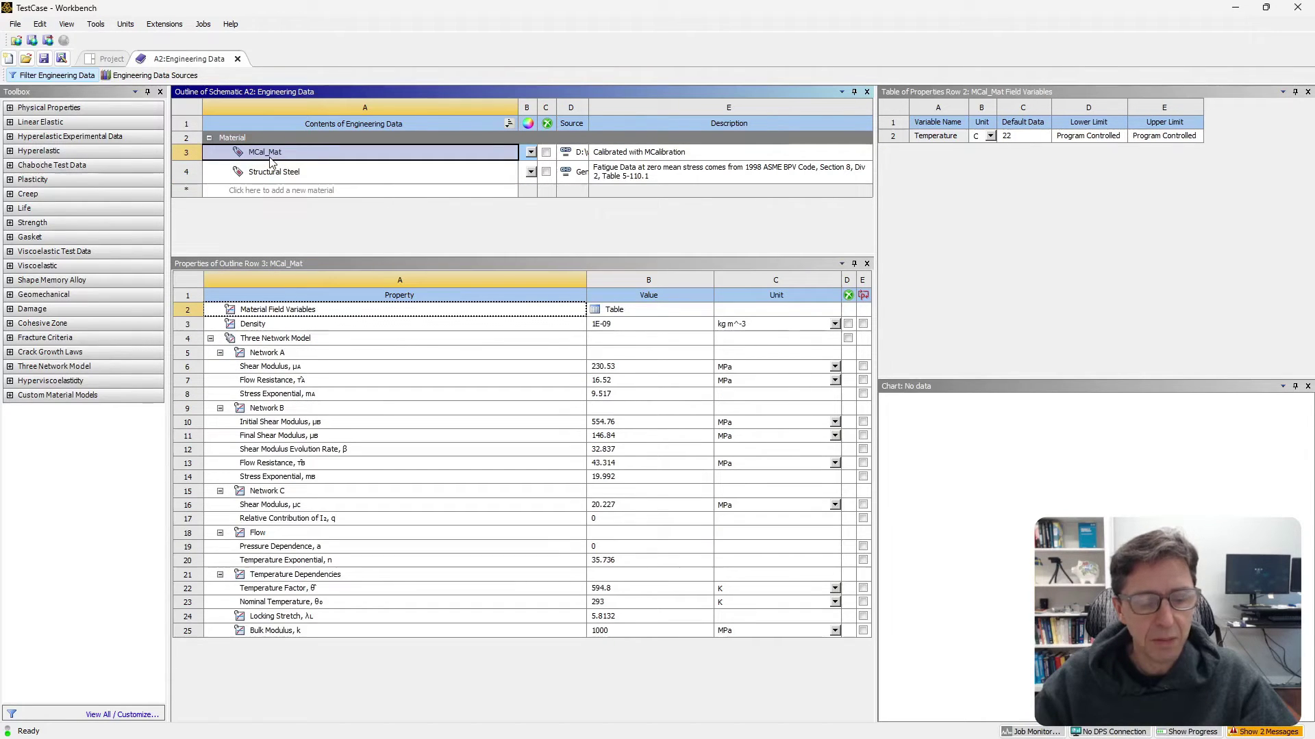
pyautogui.click(276, 168)
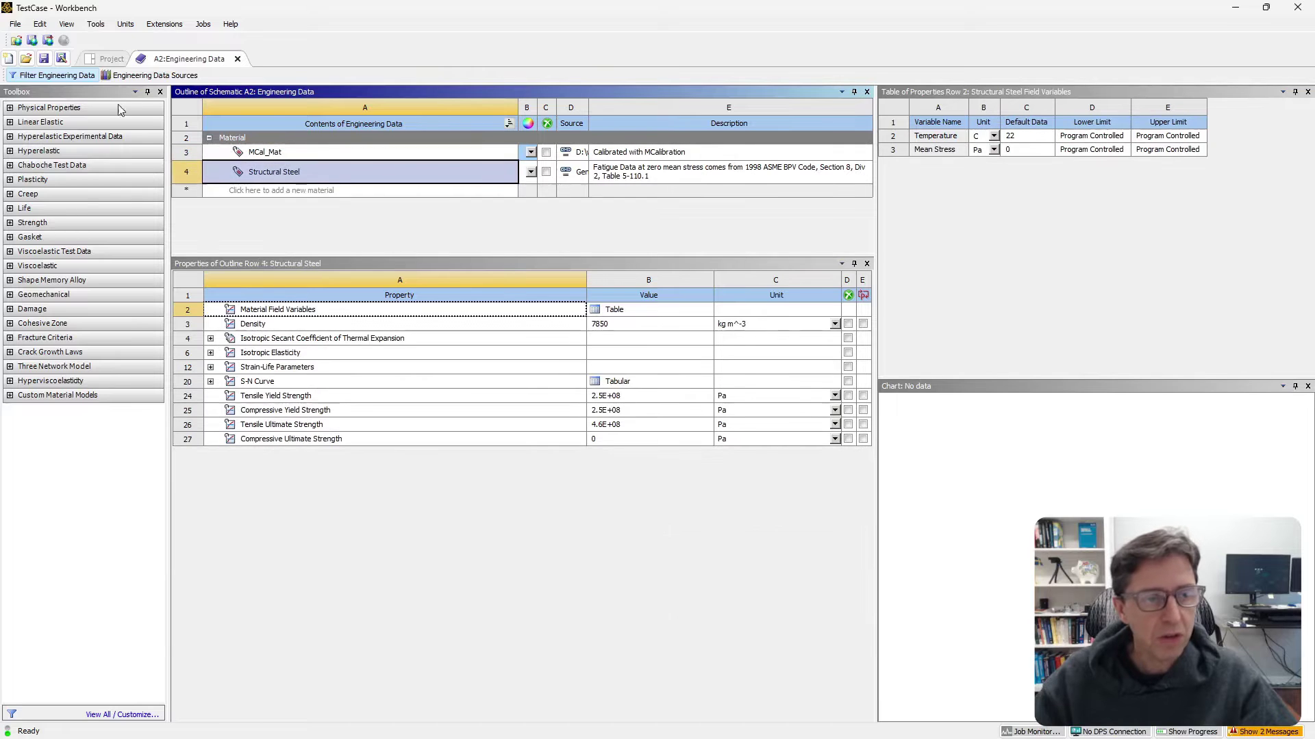
pyautogui.click(15, 24)
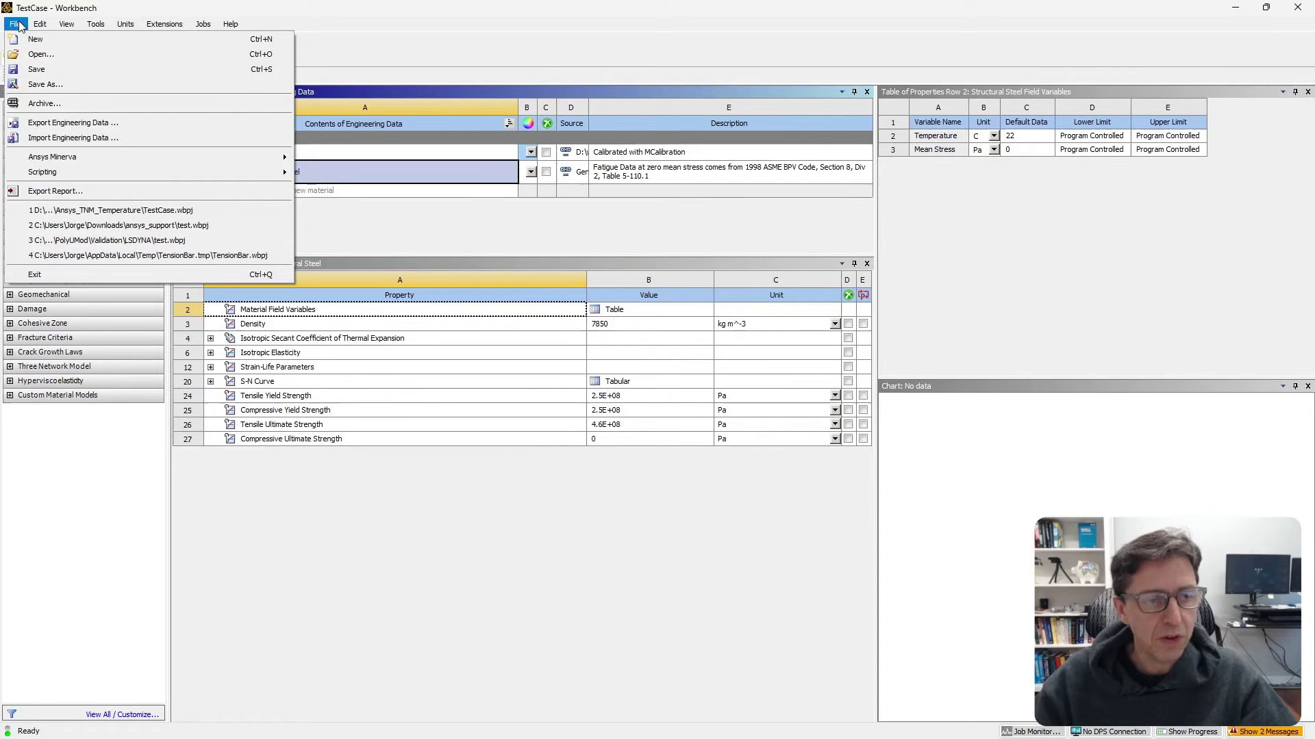
# Step: Cancel an engineering data import and review MCal_Mat's Three Network Model parameters
pyautogui.click(60, 138)
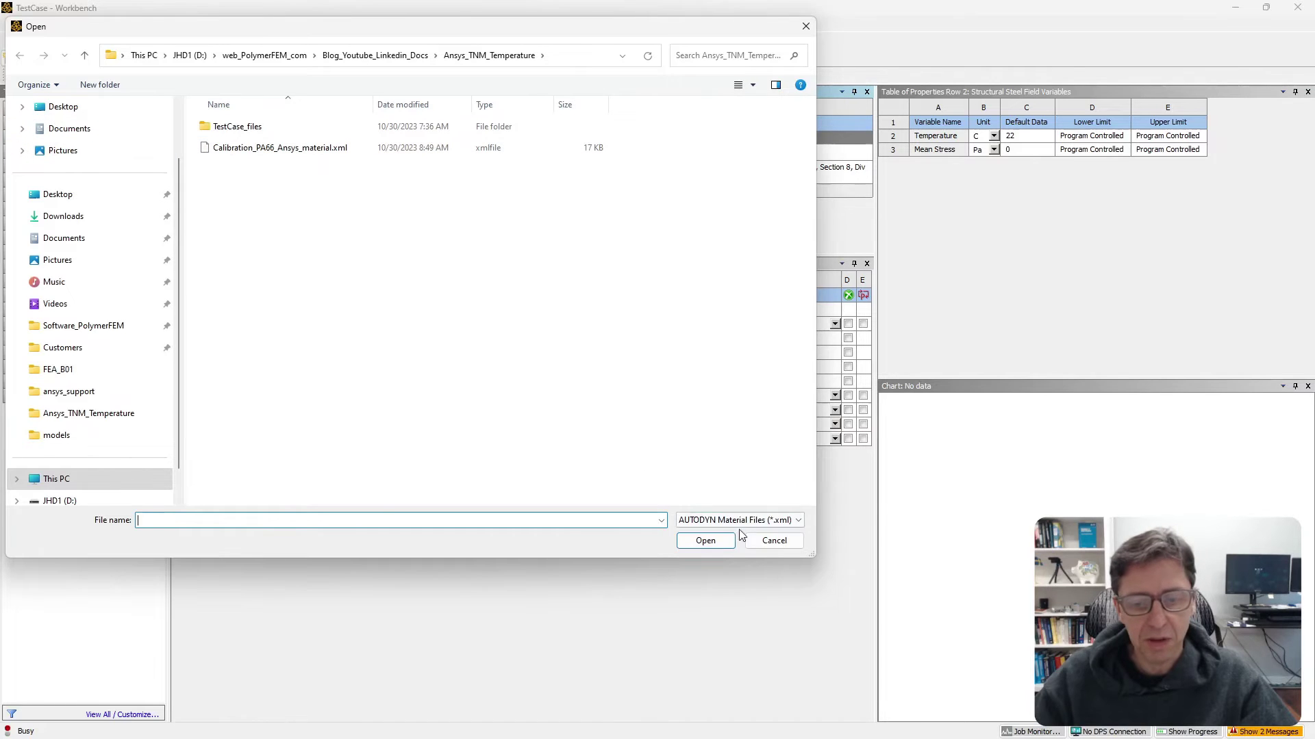
pyautogui.click(764, 542)
pyautogui.click(293, 154)
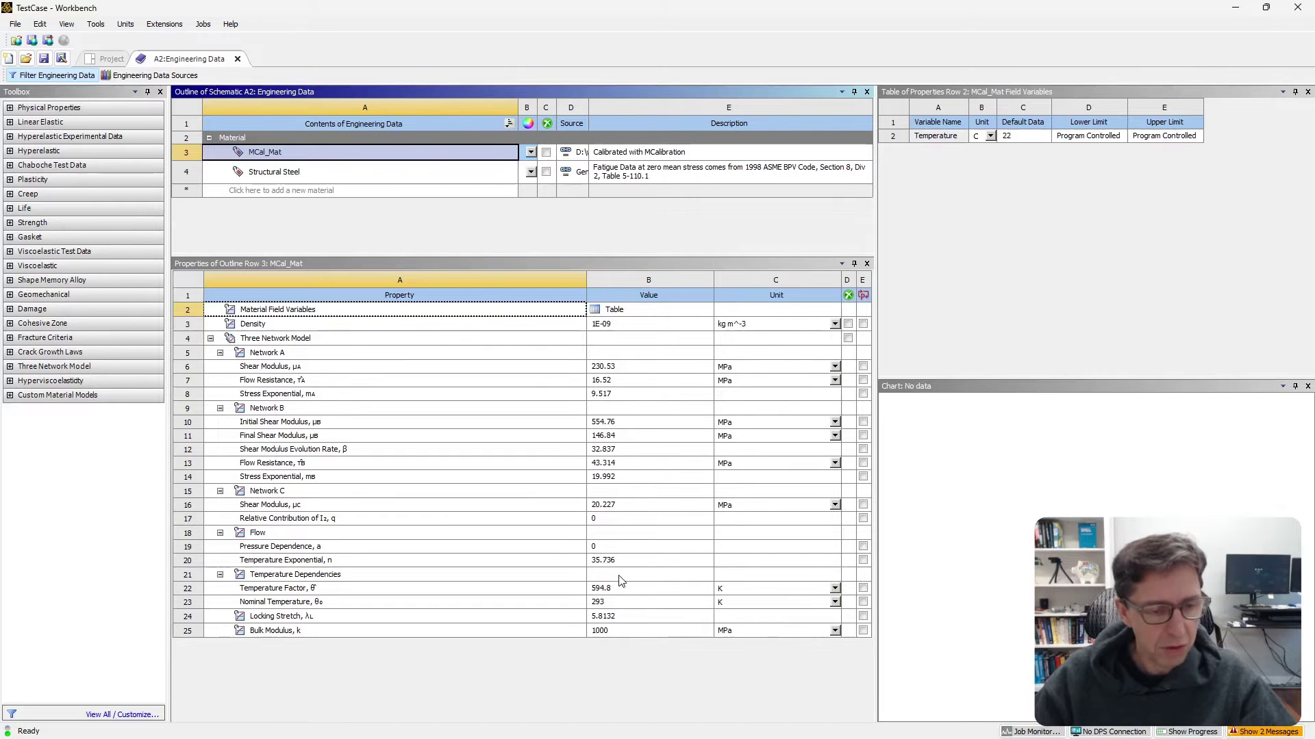
pyautogui.click(113, 75)
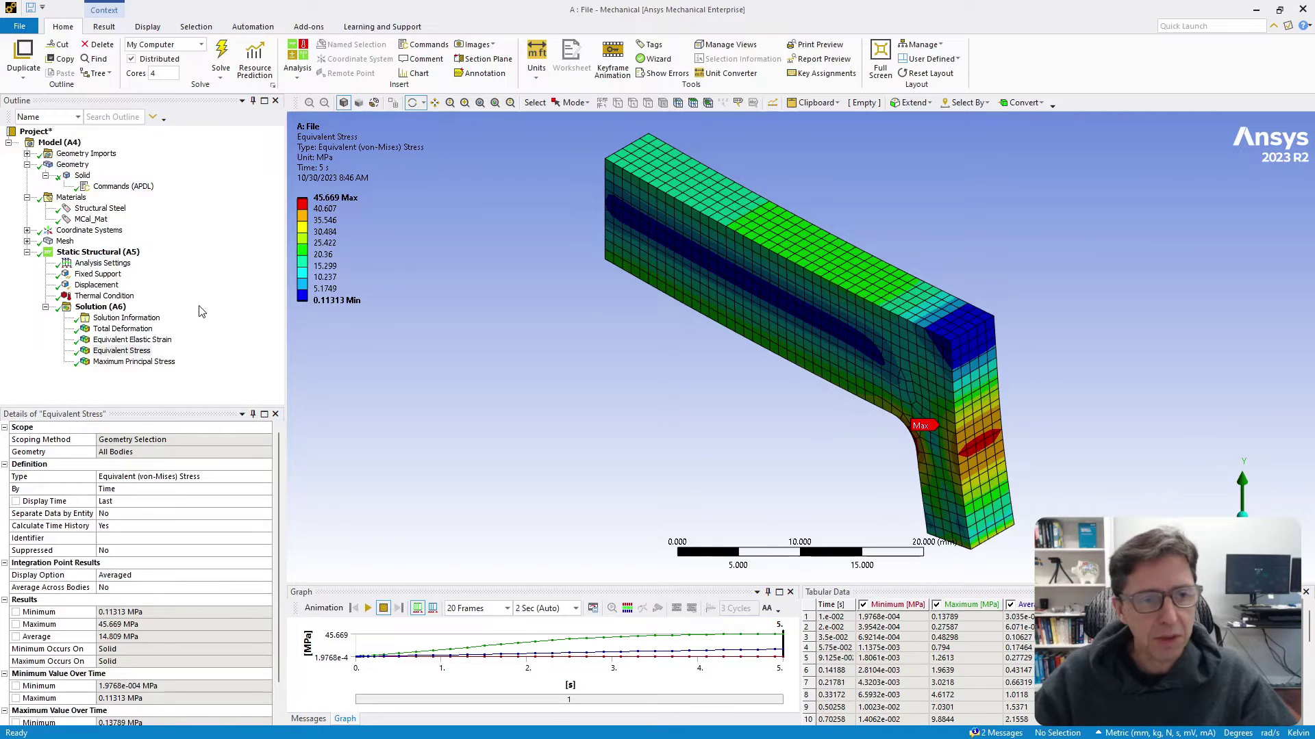
# Step: Review the Solid body's Commands (APDL) TNM script, then suppress that commands object
pyautogui.click(81, 176)
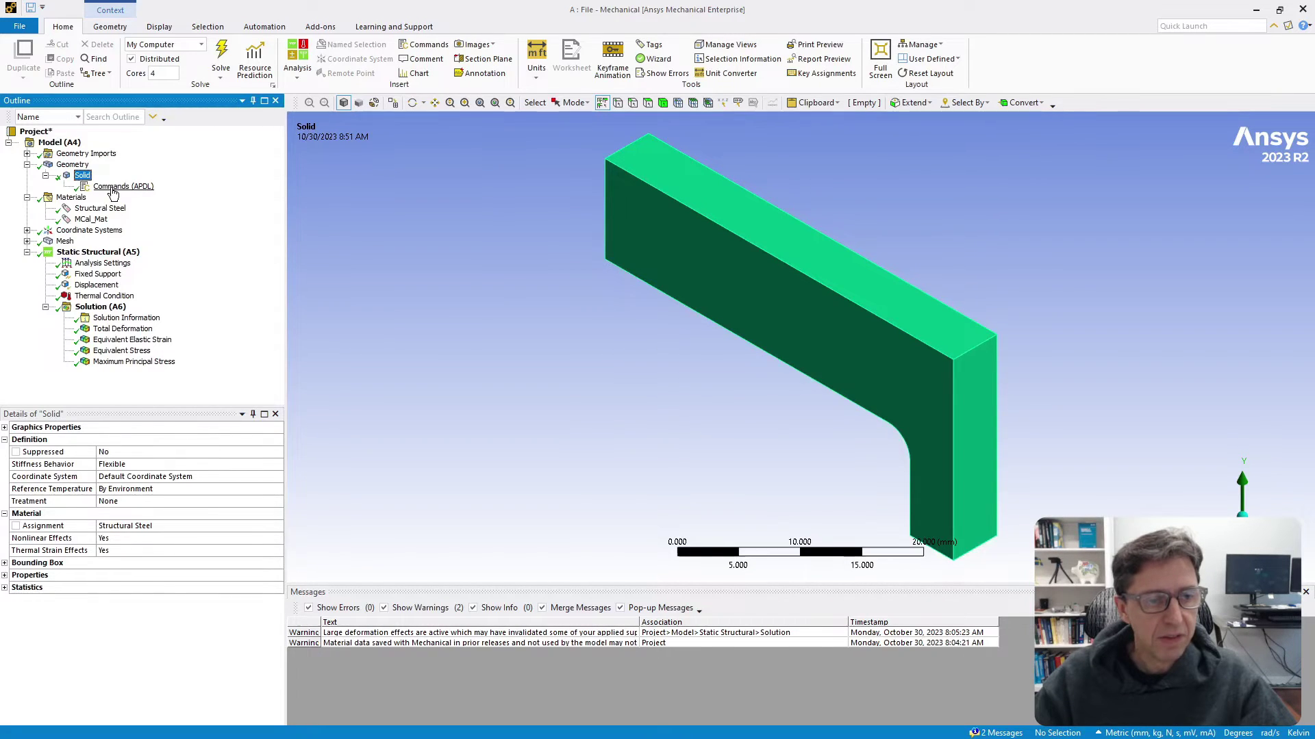
pyautogui.click(113, 189)
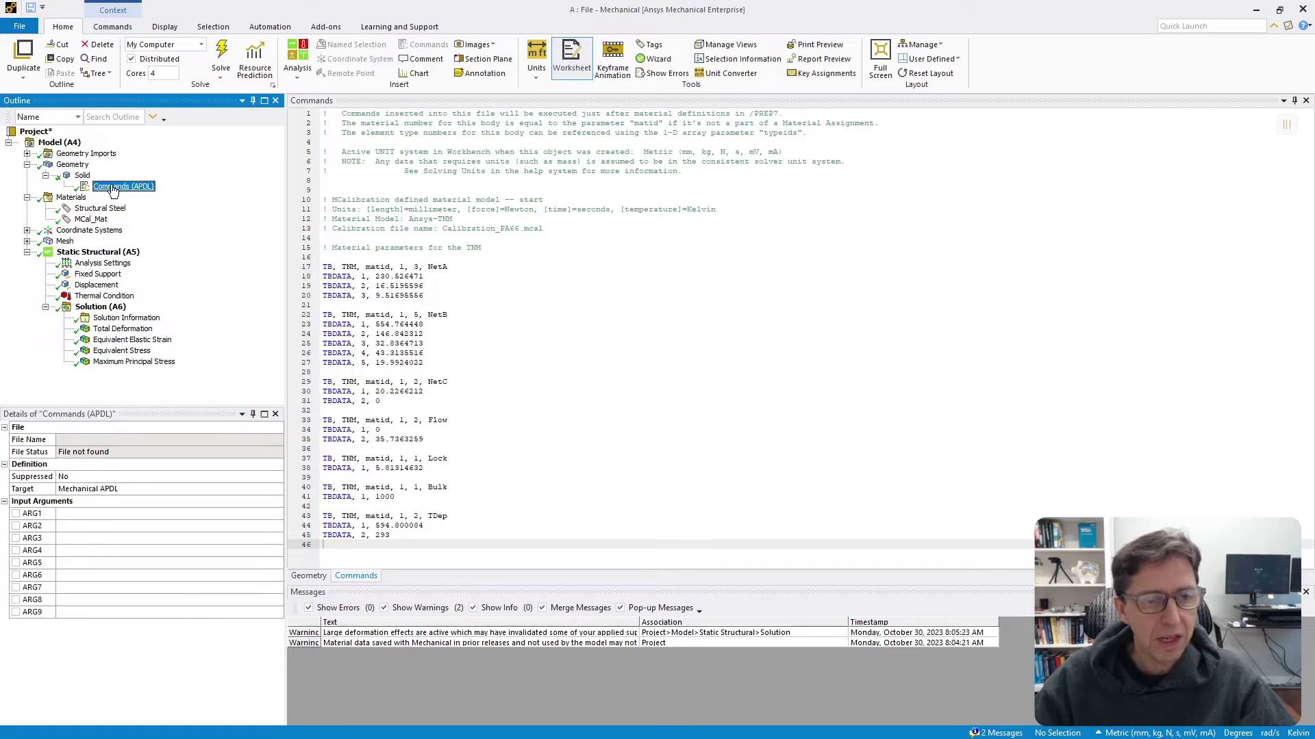
pyautogui.click(82, 176)
pyautogui.click(97, 187)
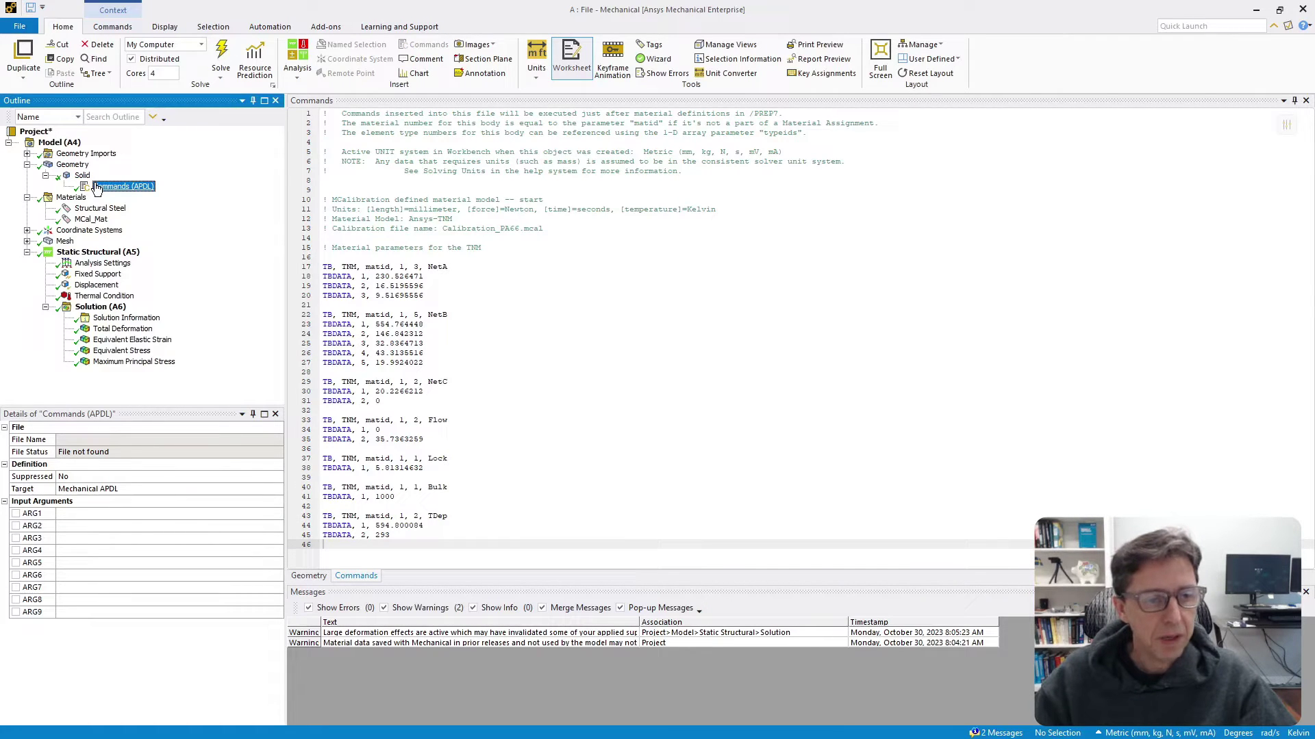
pyautogui.rightClick(97, 189)
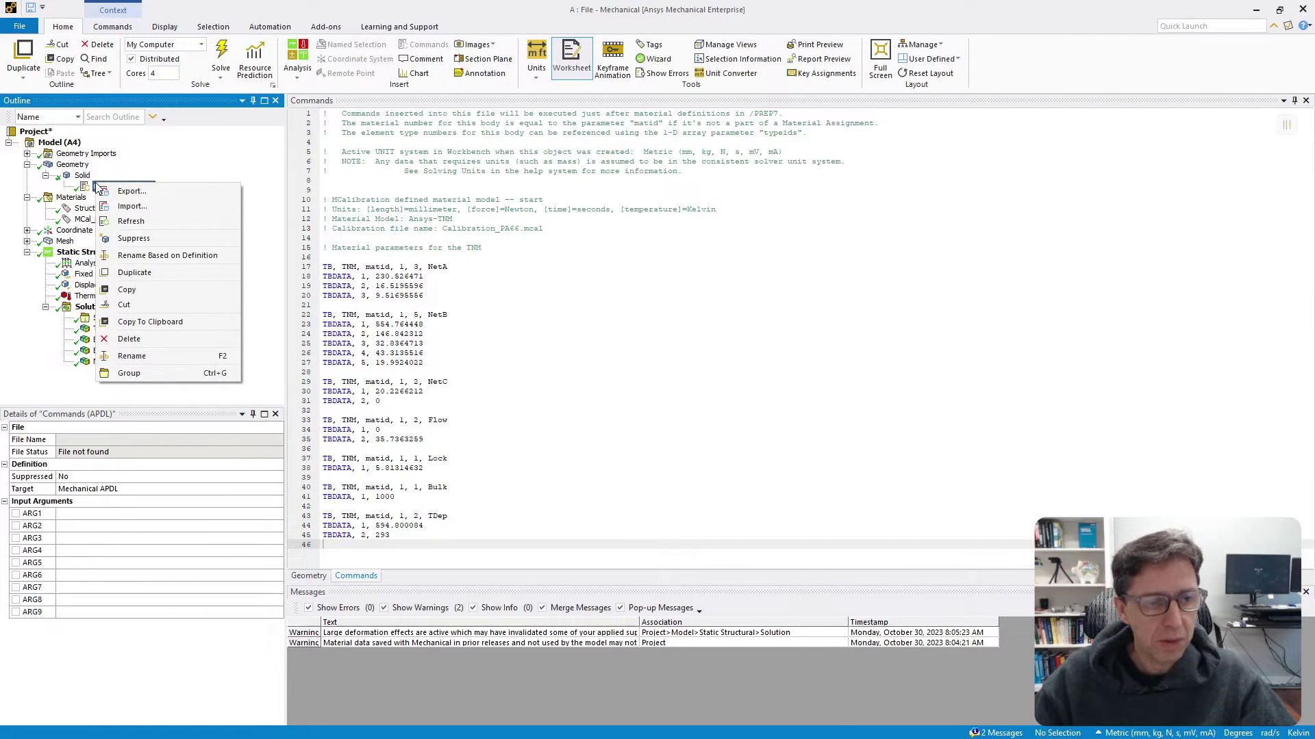
pyautogui.click(86, 191)
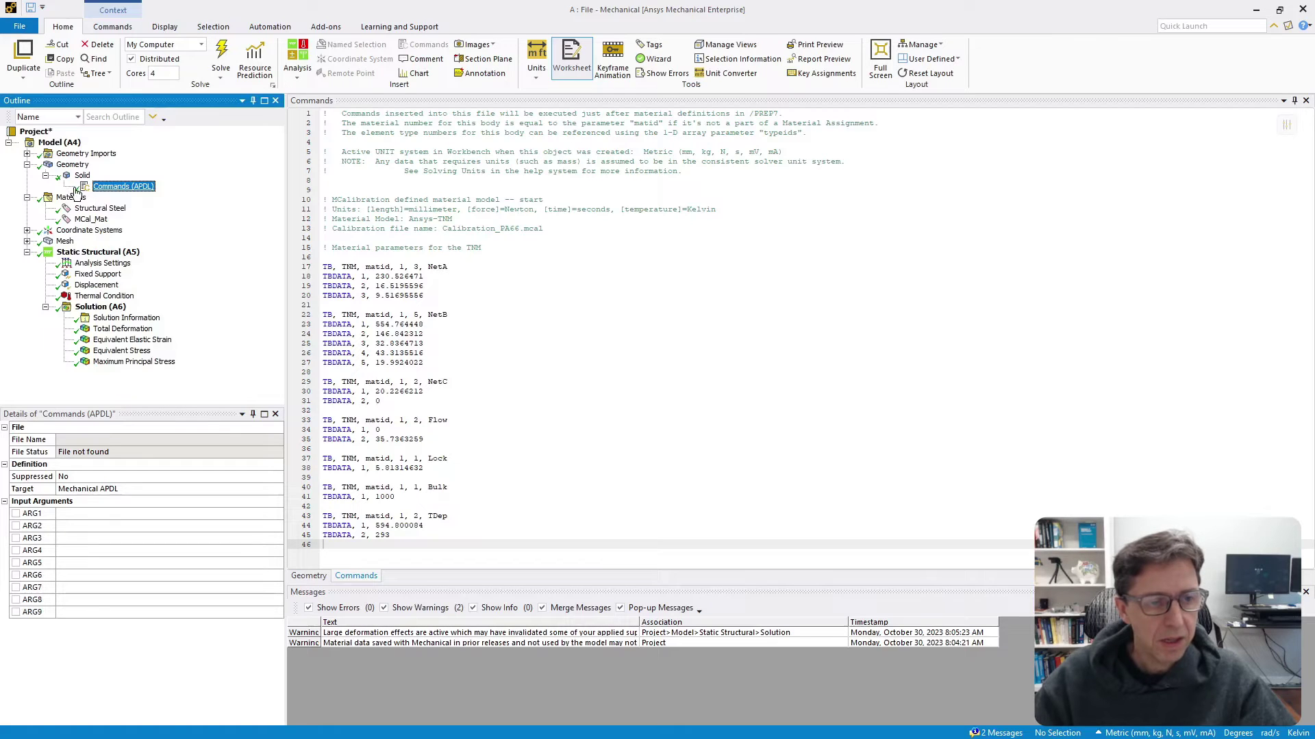
pyautogui.rightClick(116, 187)
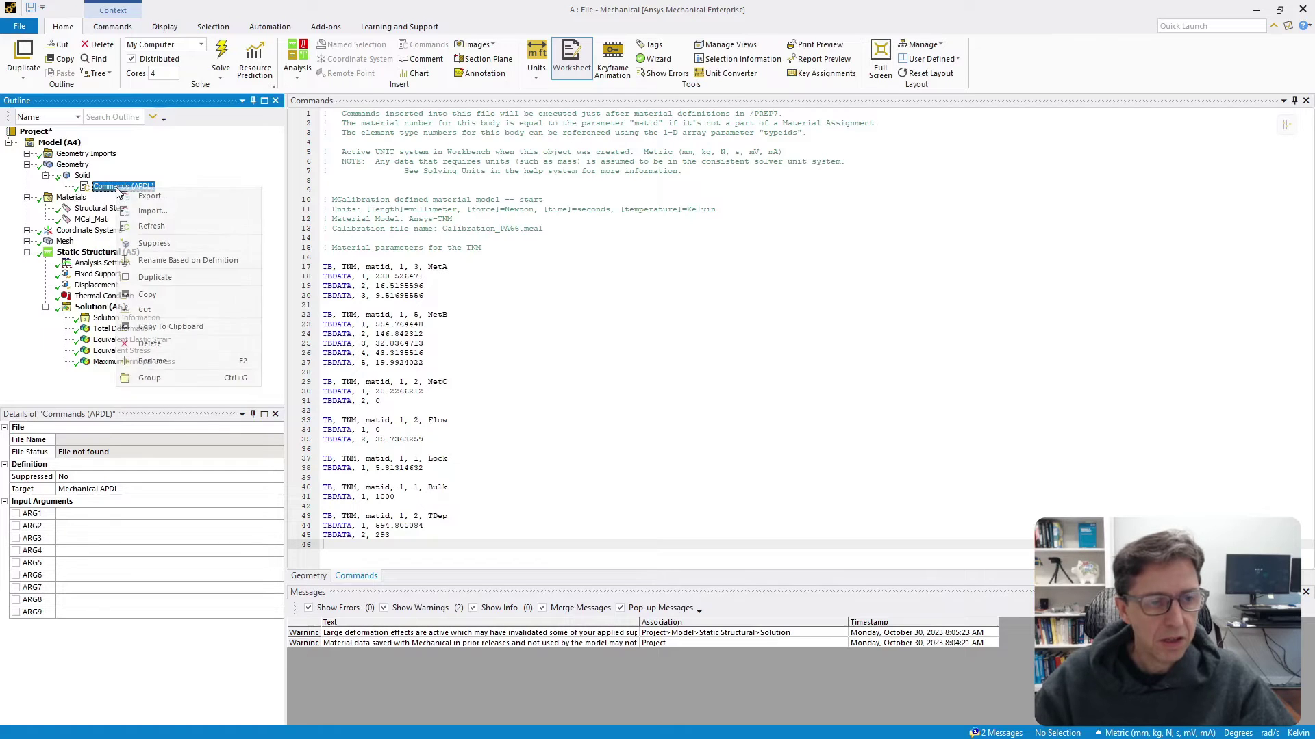
pyautogui.click(161, 244)
pyautogui.click(83, 176)
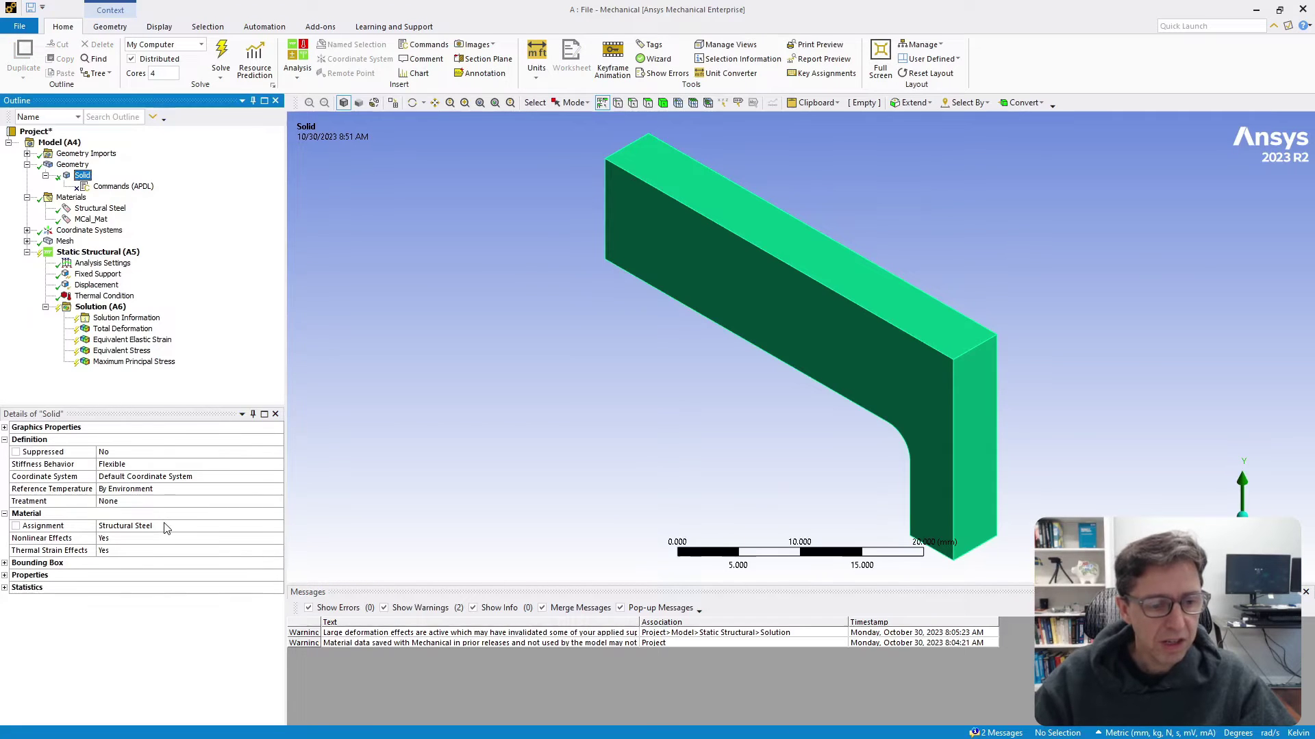
pyautogui.click(164, 526)
# Step: Assign MCal_Mat to the Solid body and check the 295.15 K to 333 K thermal ramp
pyautogui.click(277, 526)
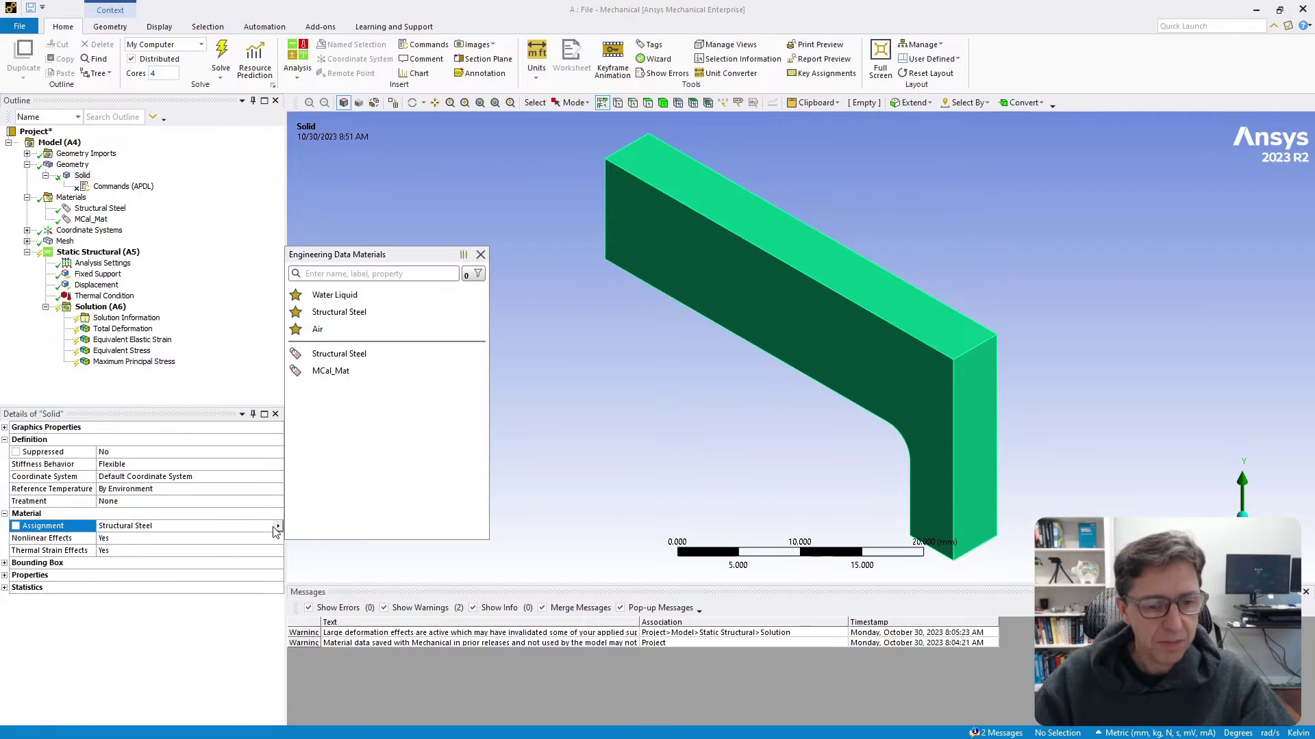
pyautogui.click(344, 375)
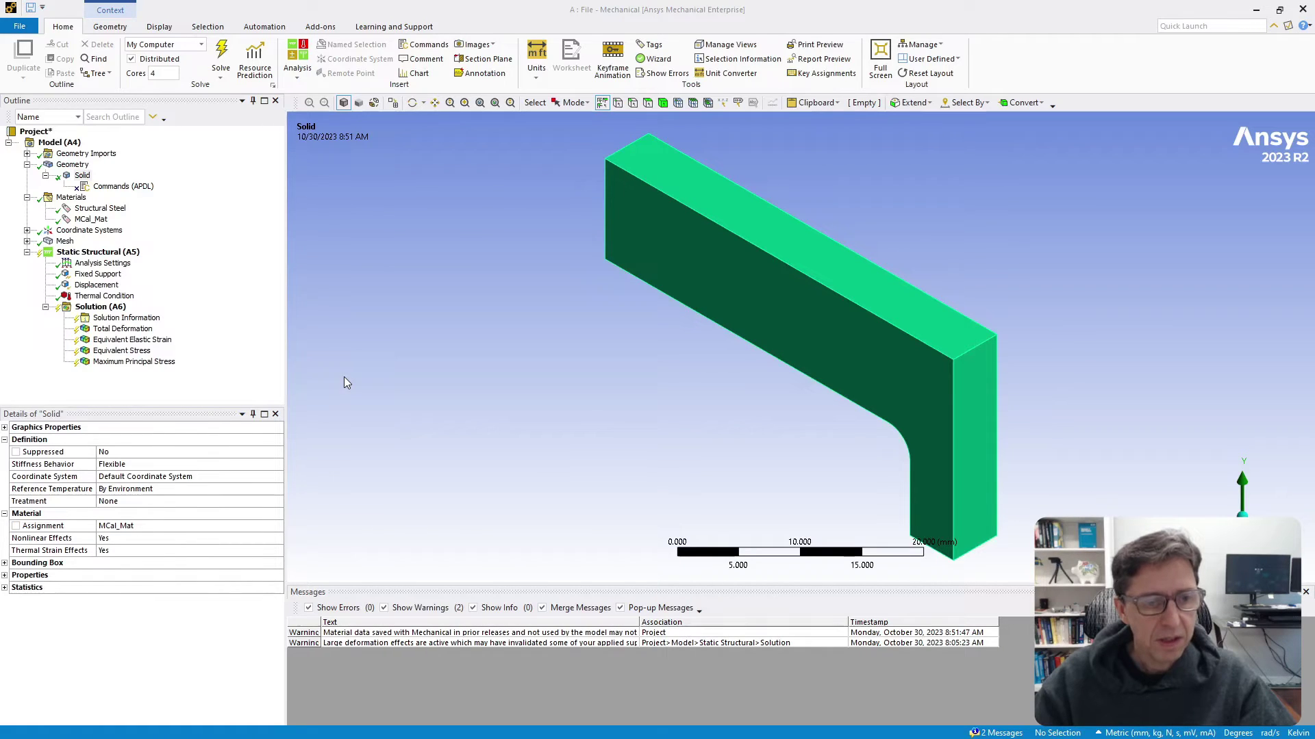
pyautogui.click(102, 220)
pyautogui.scroll(-1, 582, 396)
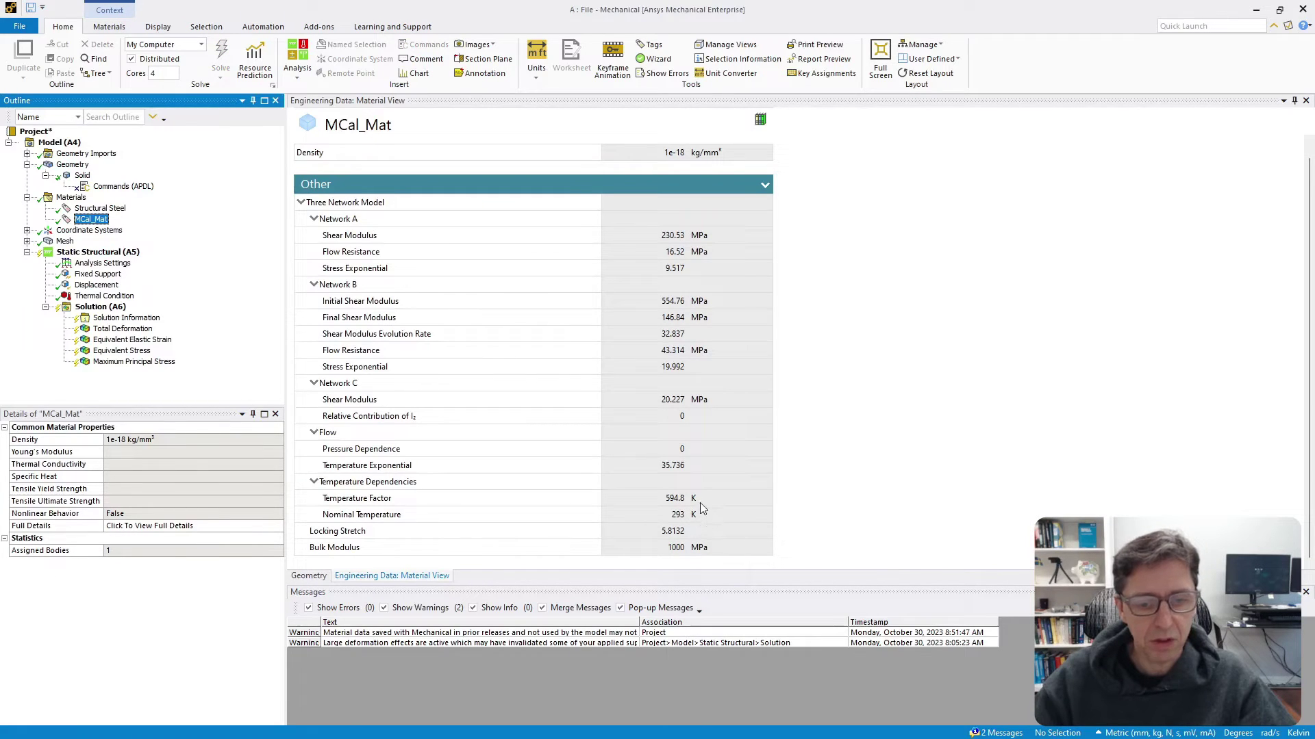
pyautogui.click(103, 296)
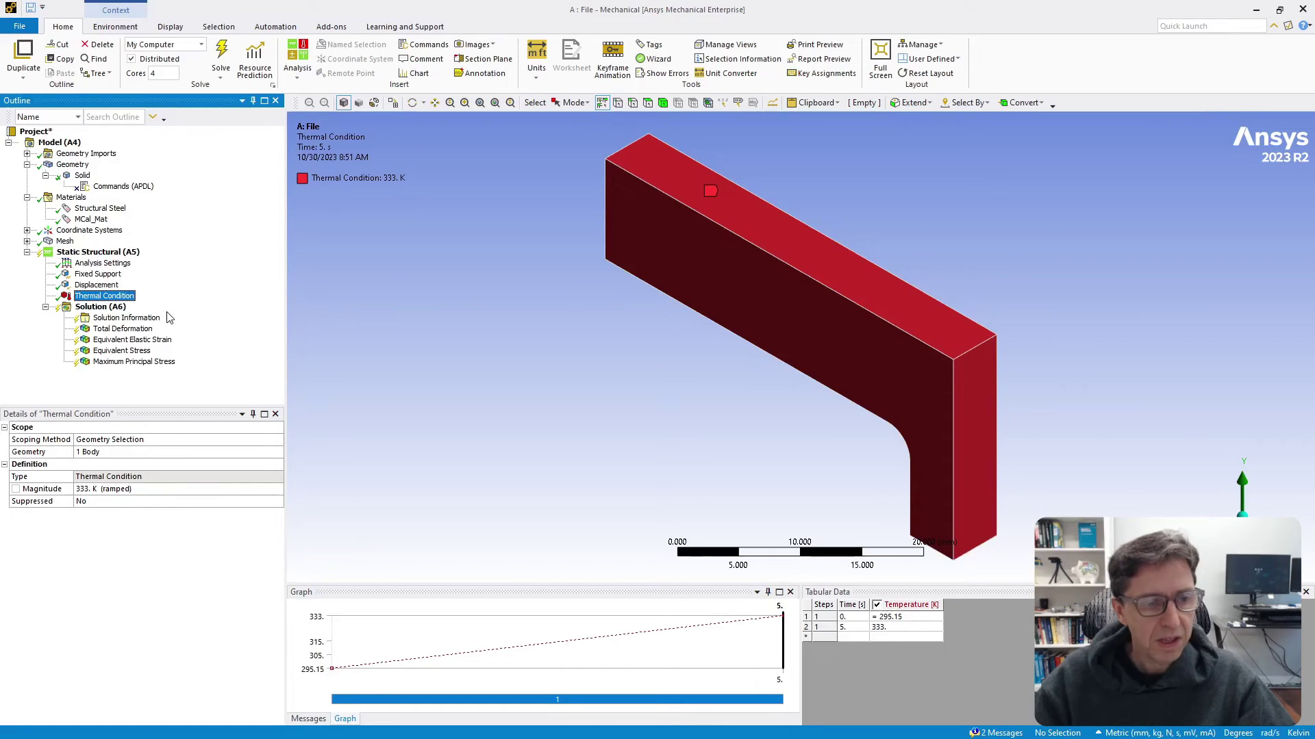
# Step: Solve the model and show Equivalent Stress, ranging 0.11392 to 45.795 MPa at 5 s
pyautogui.click(102, 264)
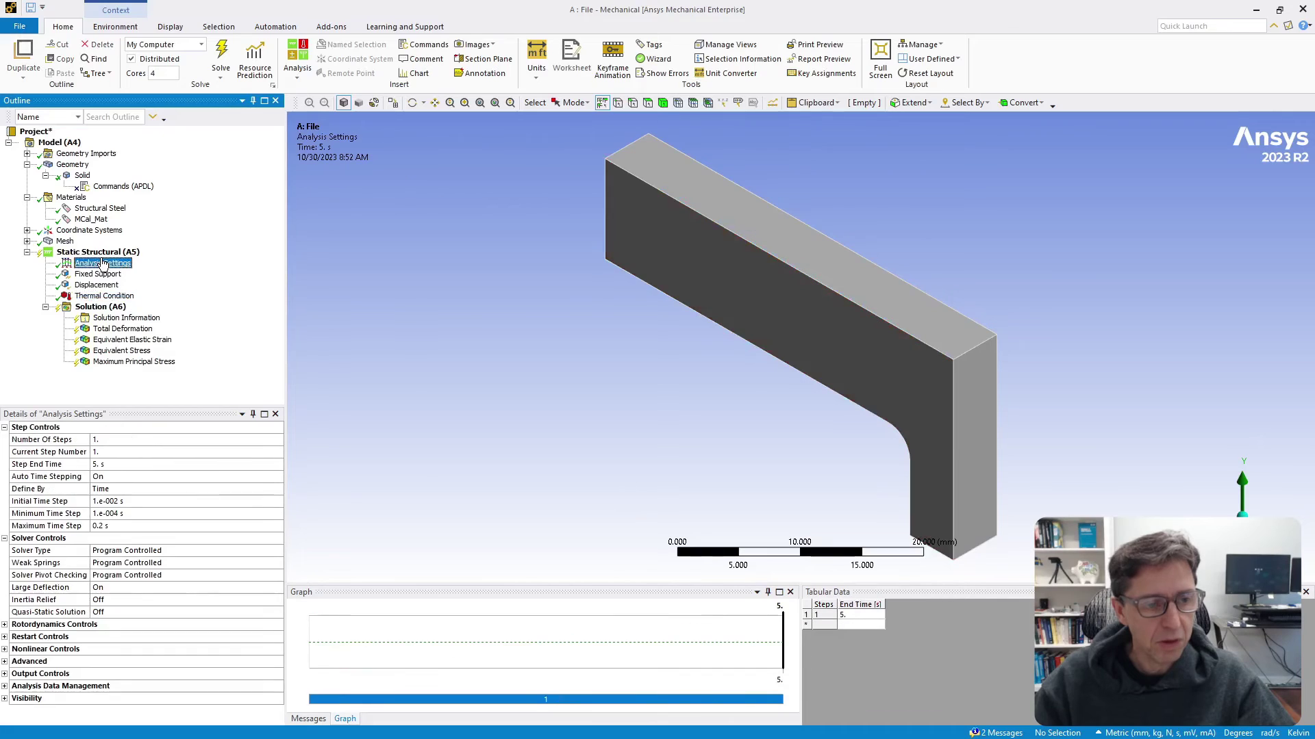
pyautogui.click(126, 318)
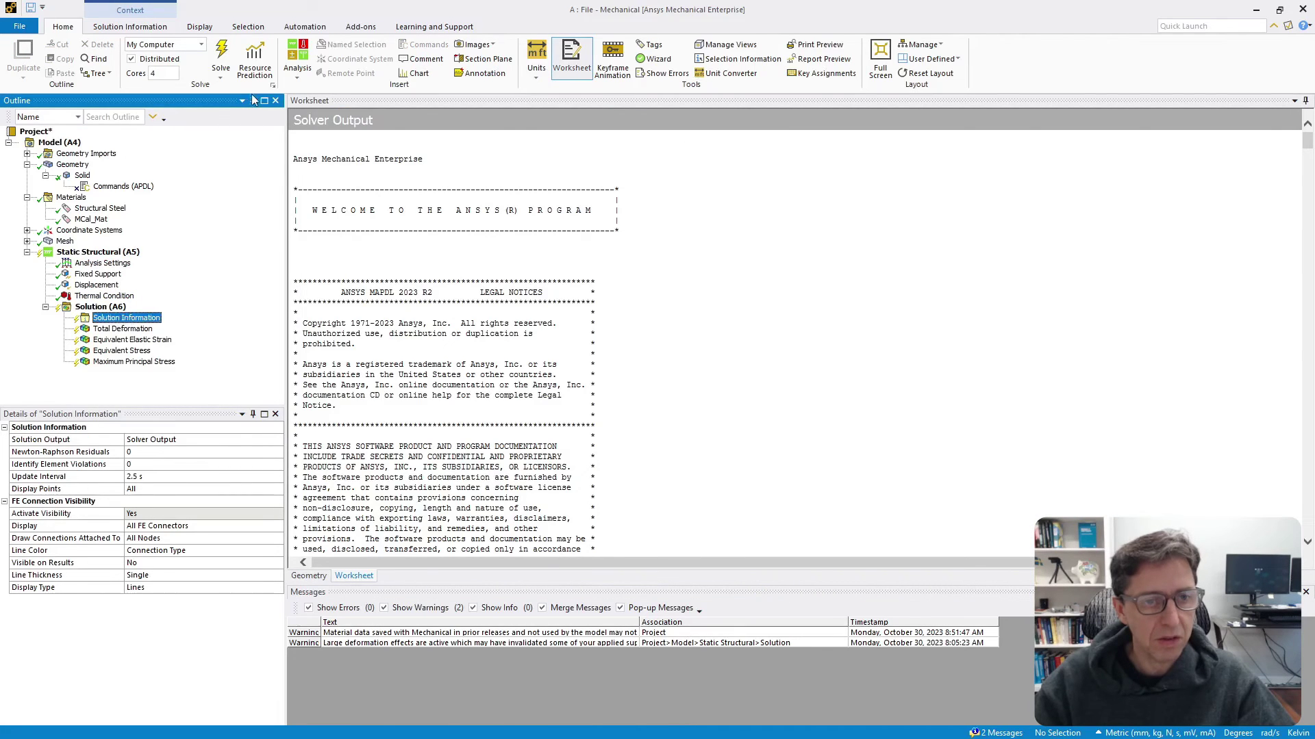
pyautogui.click(226, 56)
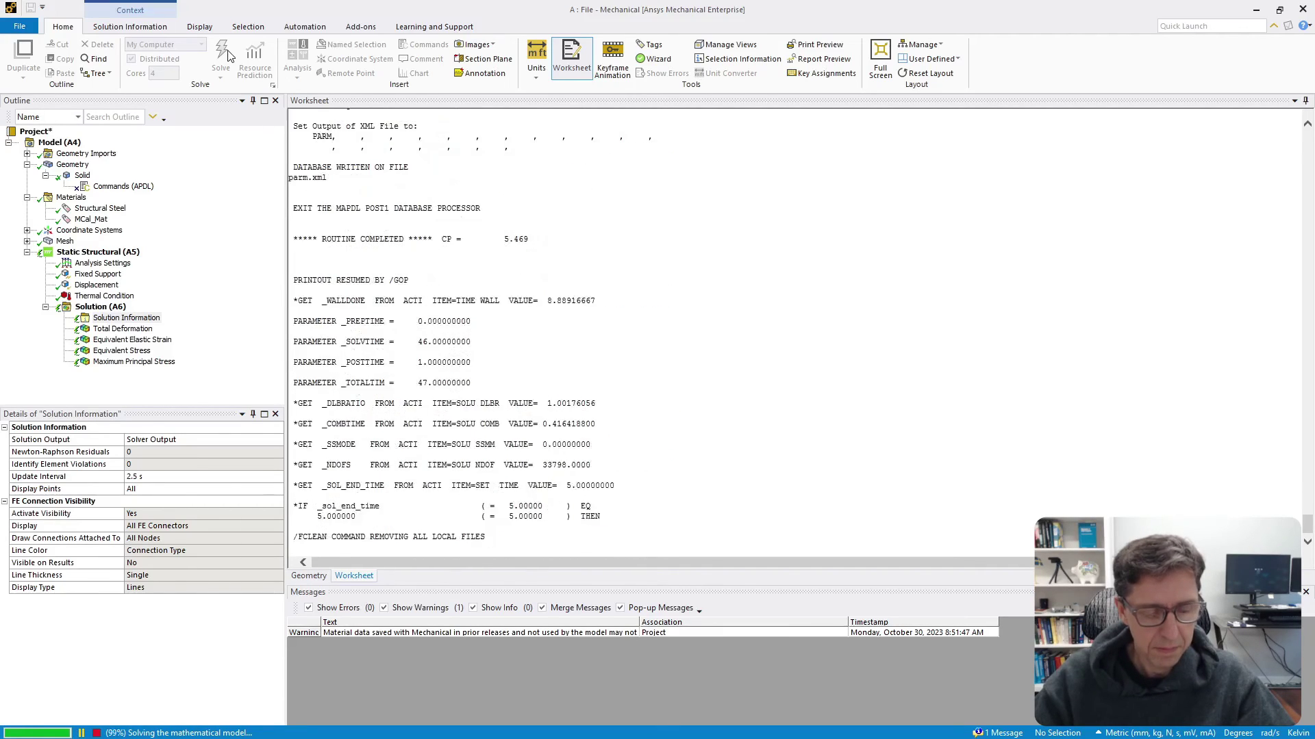
pyautogui.click(137, 353)
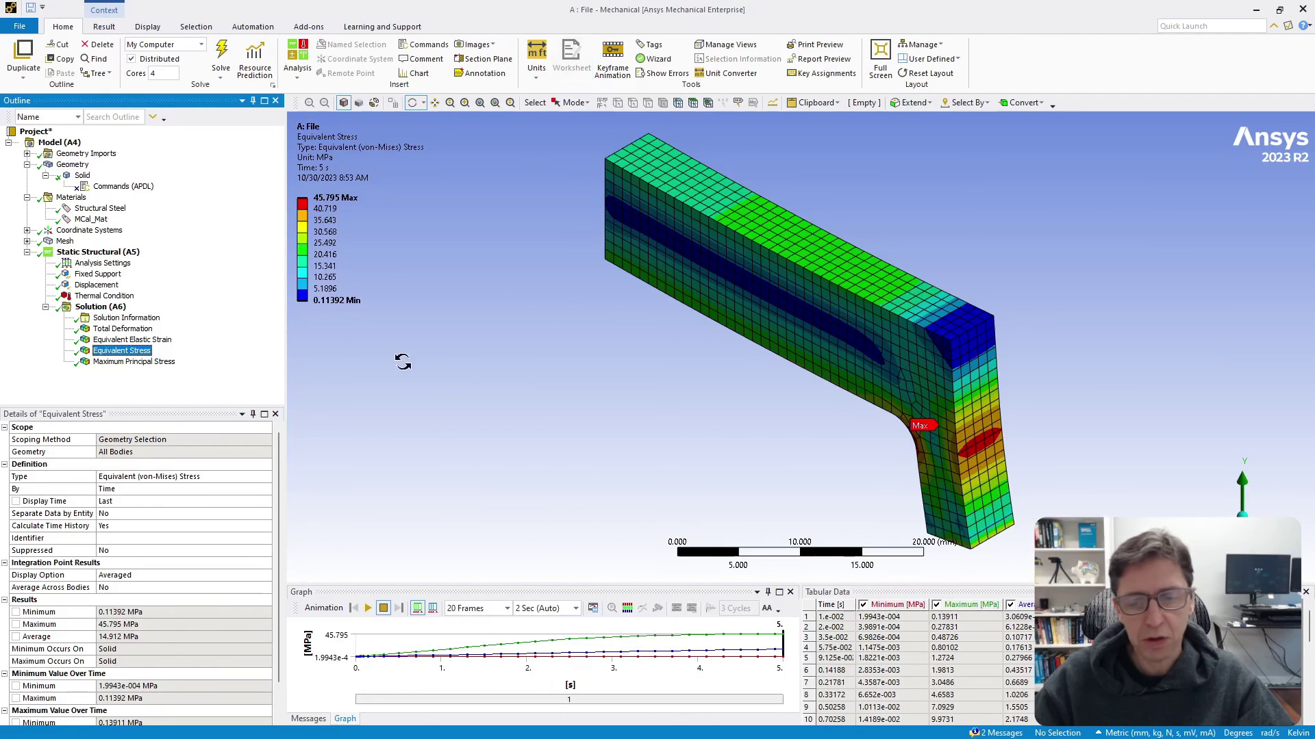